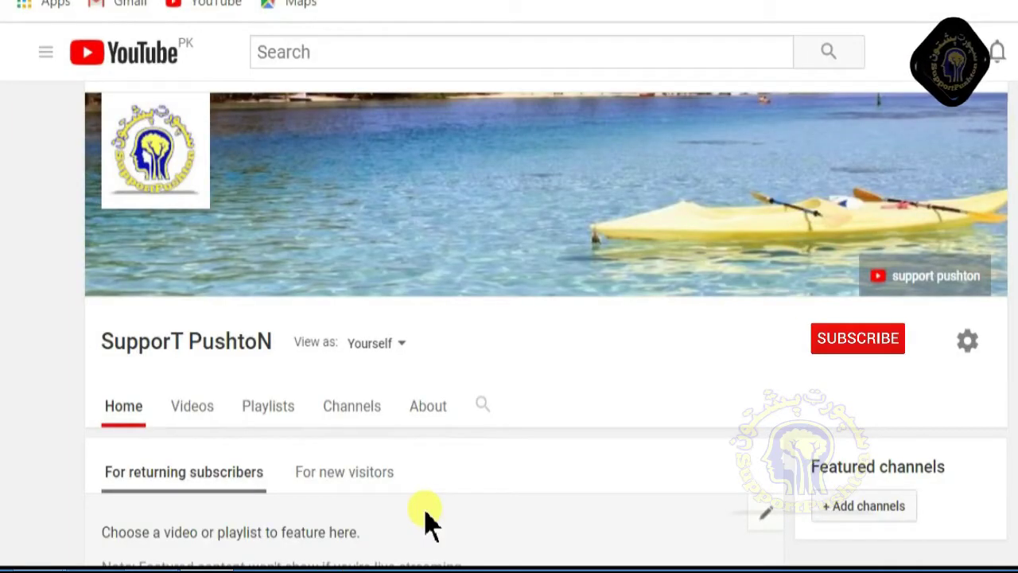
- Switch to Wondershare Filmora and place the end ro clip at the start of the video track
click(857, 343)
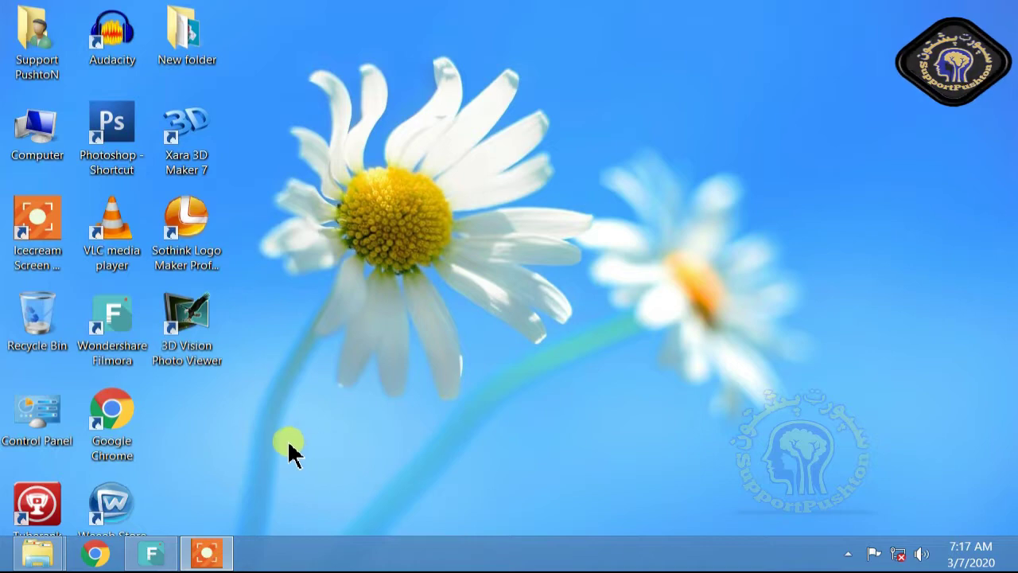
click(159, 554)
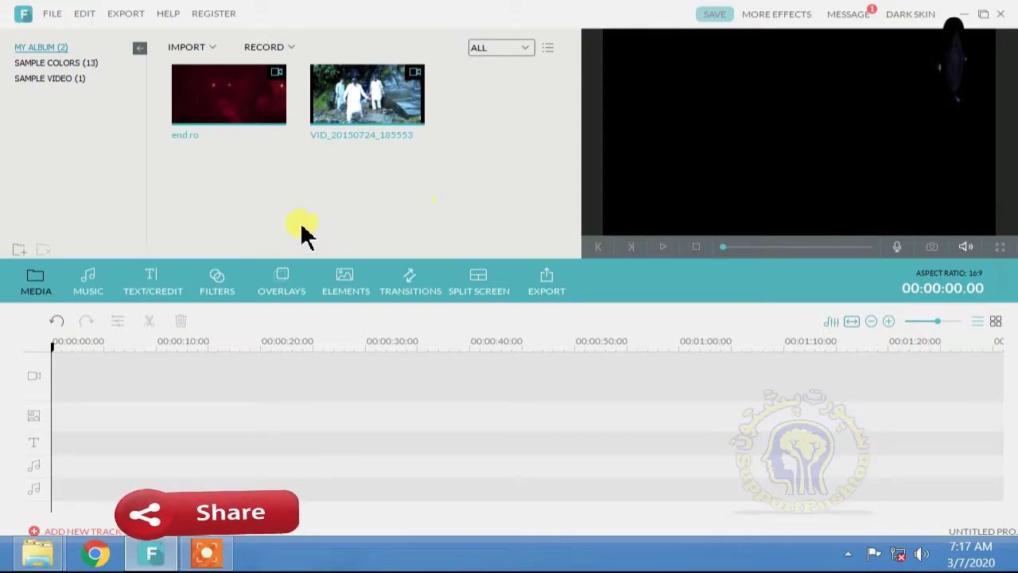
click(52, 16)
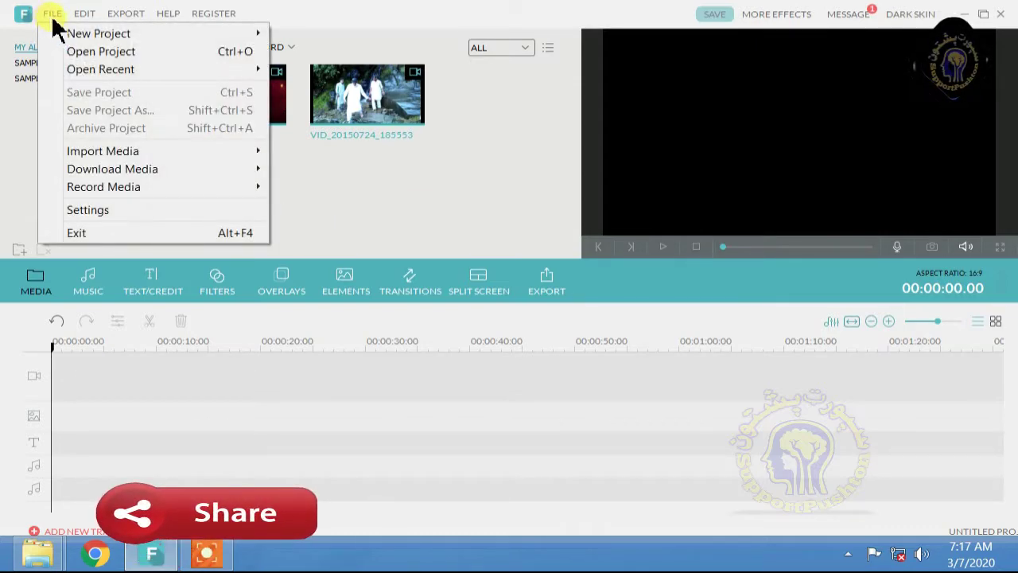
mouse_move(85, 23)
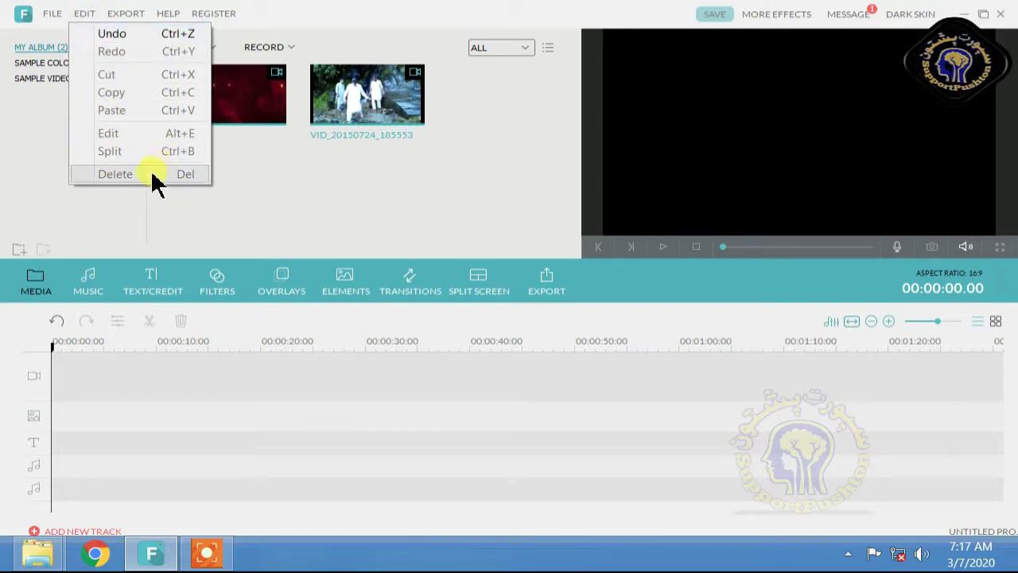
click(256, 181)
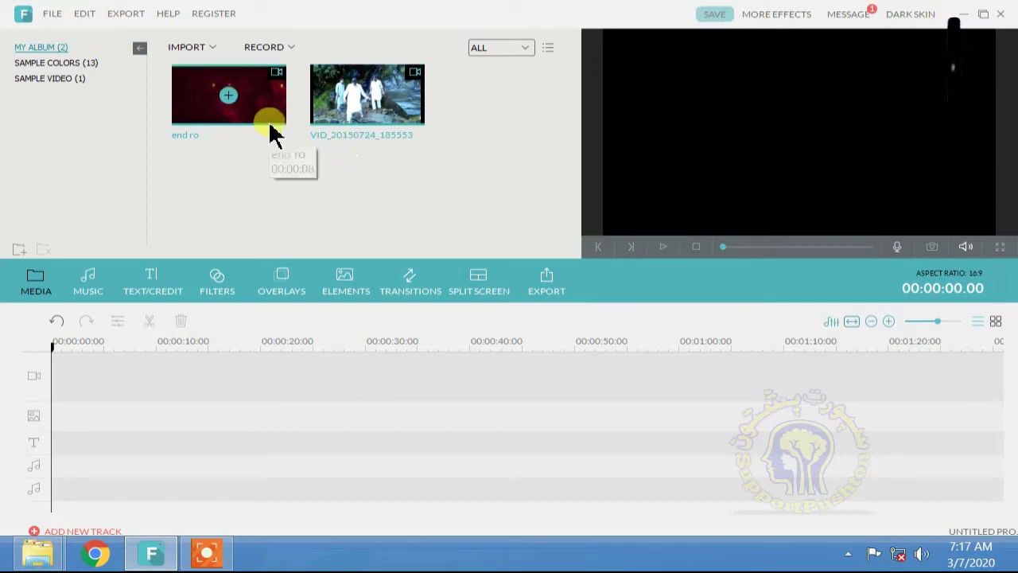
drag(267, 126, 156, 381)
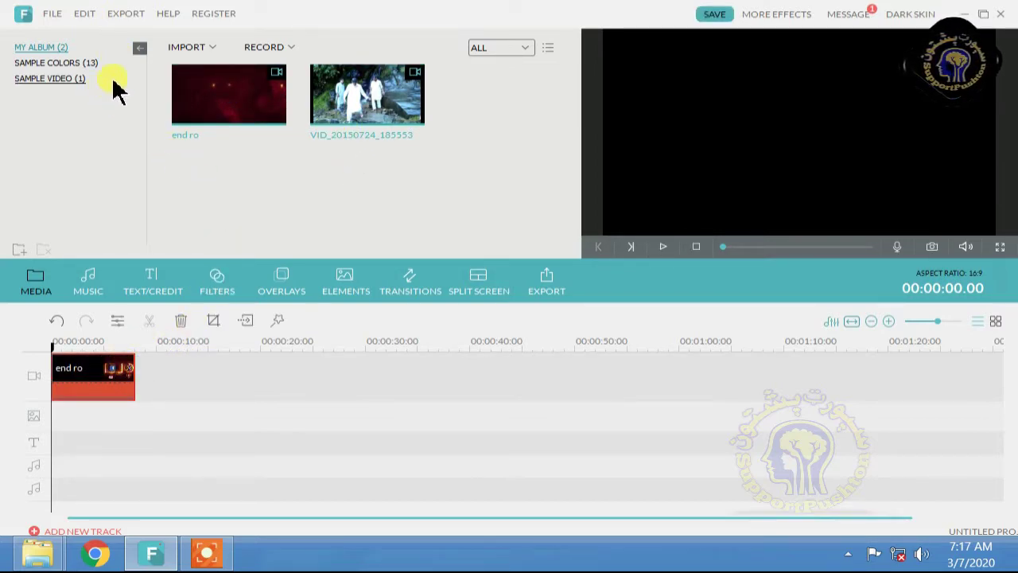
- Play the first seconds of the end ro clip to hear its original sound
click(86, 14)
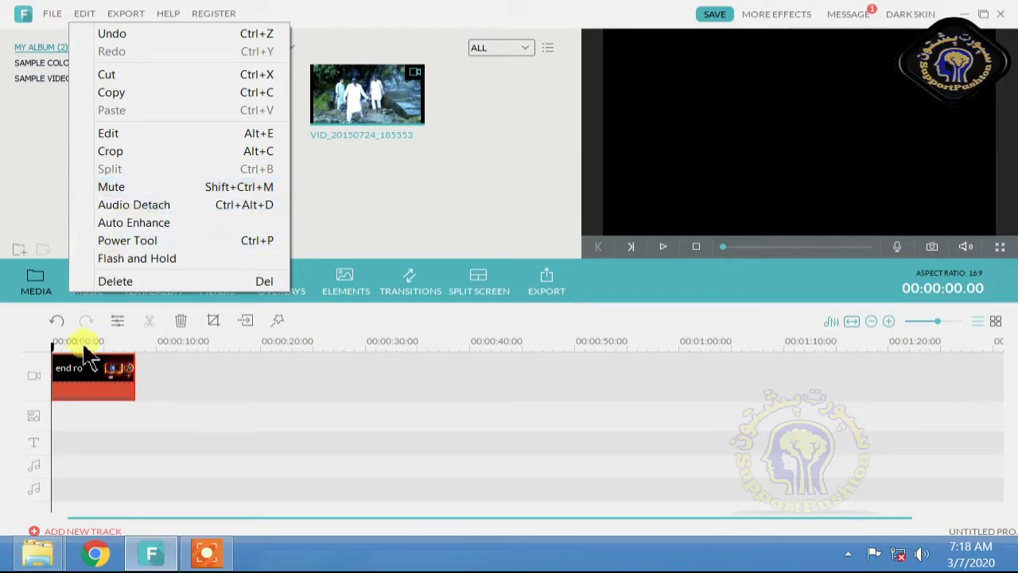
click(665, 249)
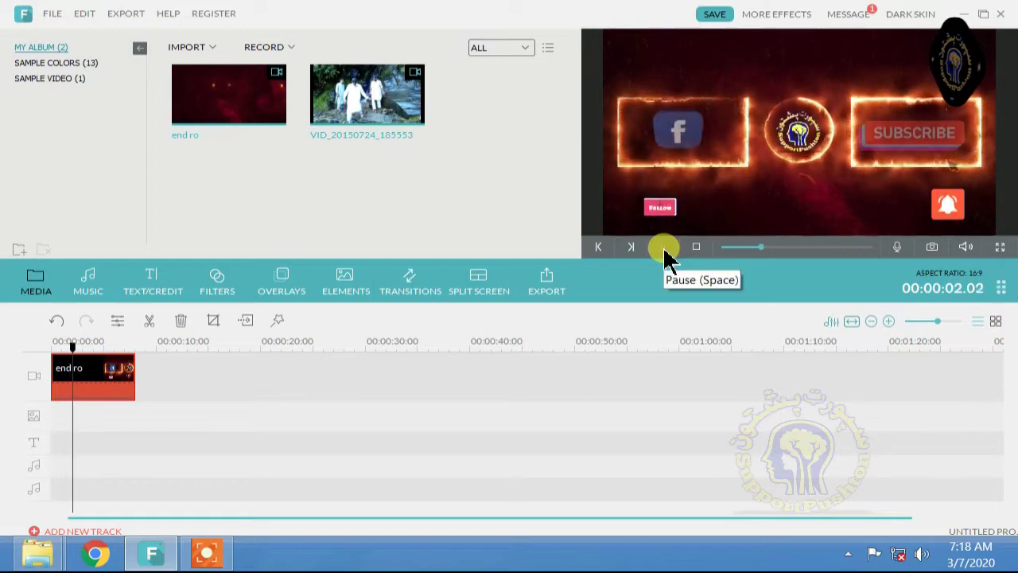
click(665, 249)
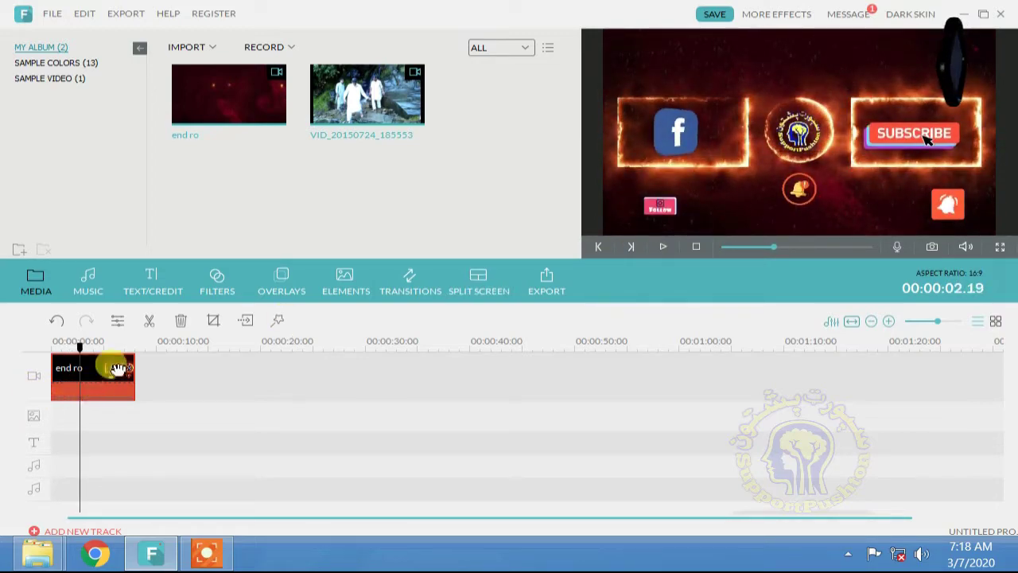
- Mute the end ro clip on the timeline and play it back to check the sound
click(85, 13)
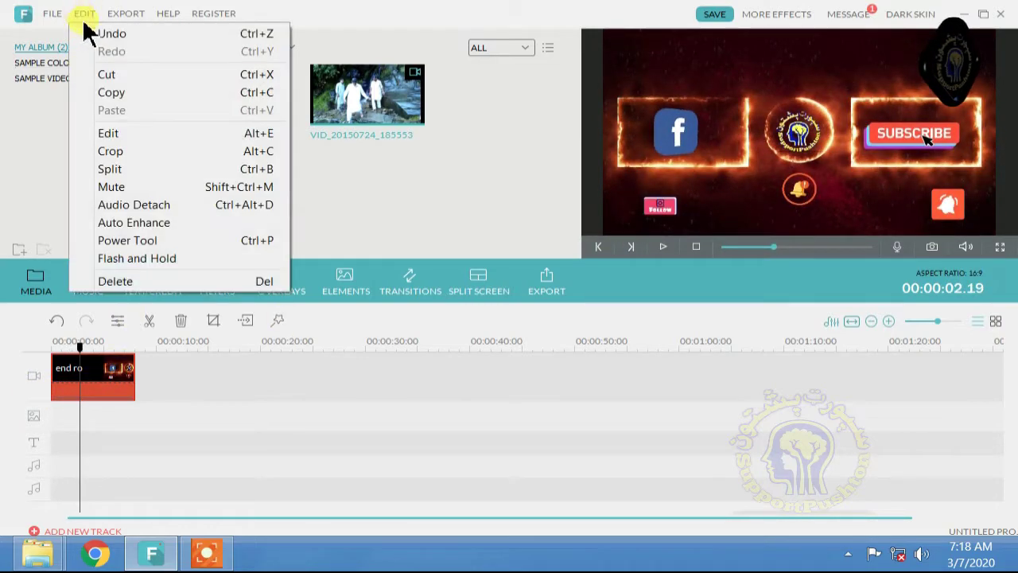
click(157, 191)
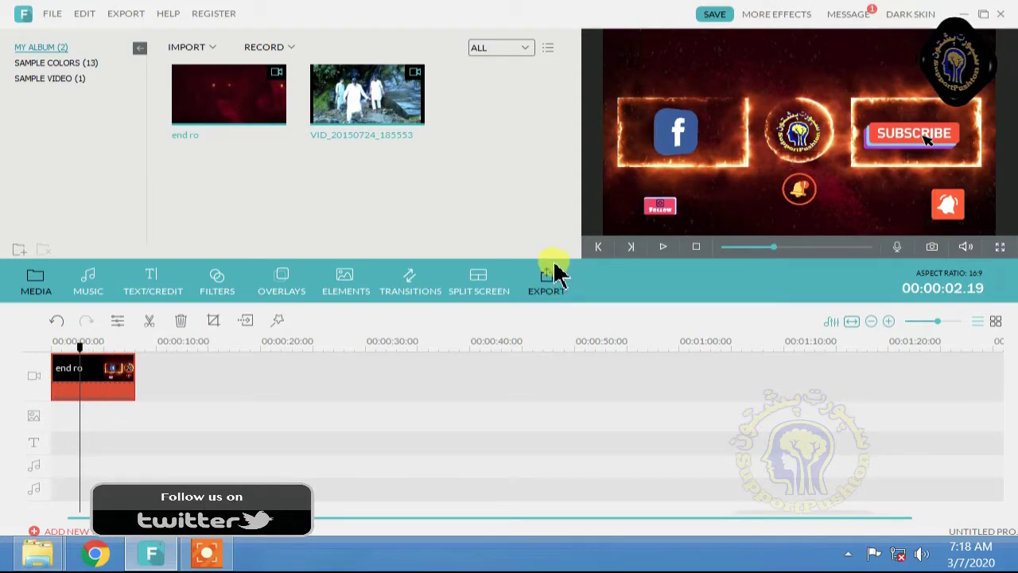
click(661, 247)
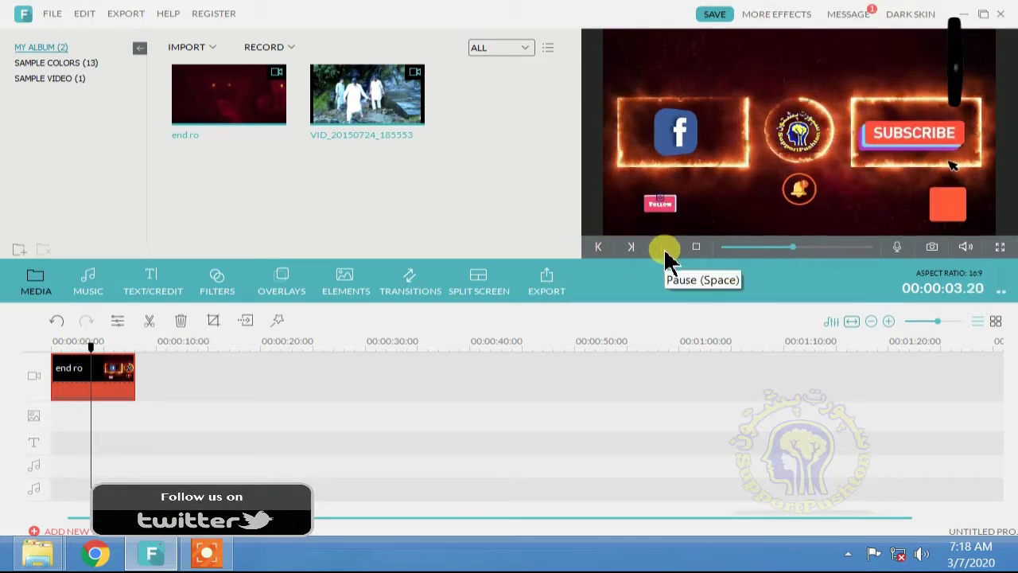
click(666, 250)
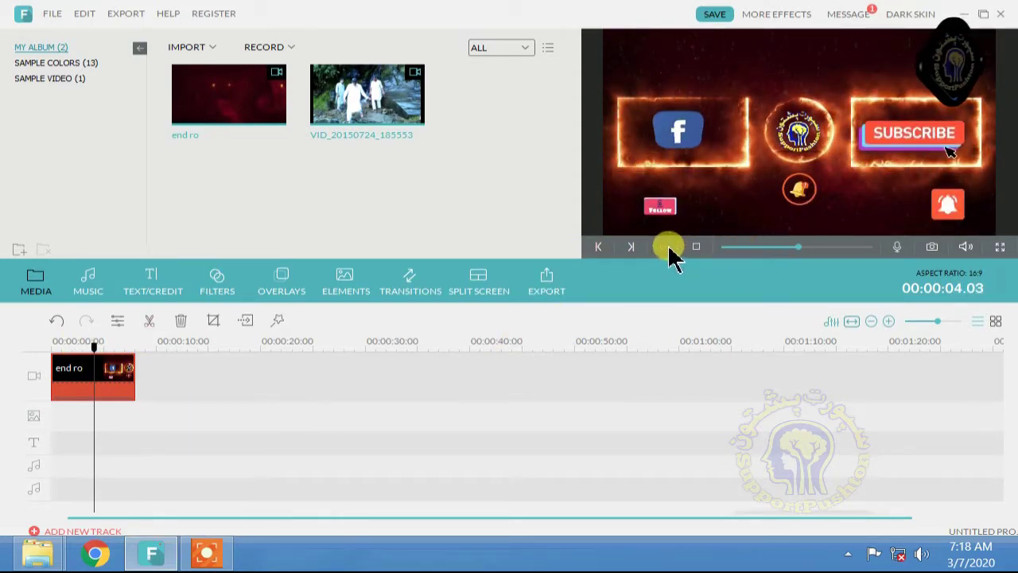
click(665, 248)
click(660, 247)
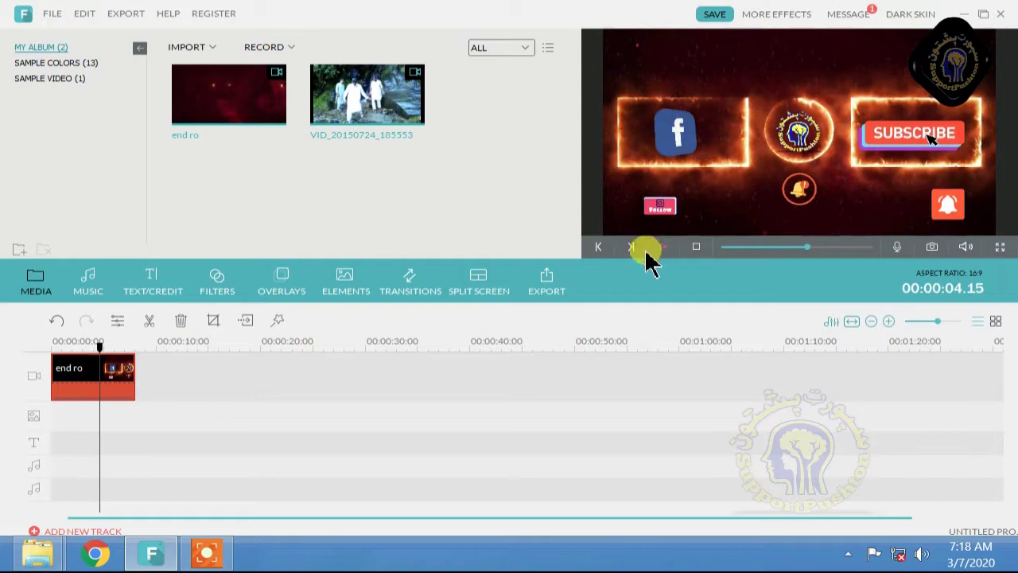
- Undo the muting of the end ro clip
click(56, 322)
click(86, 14)
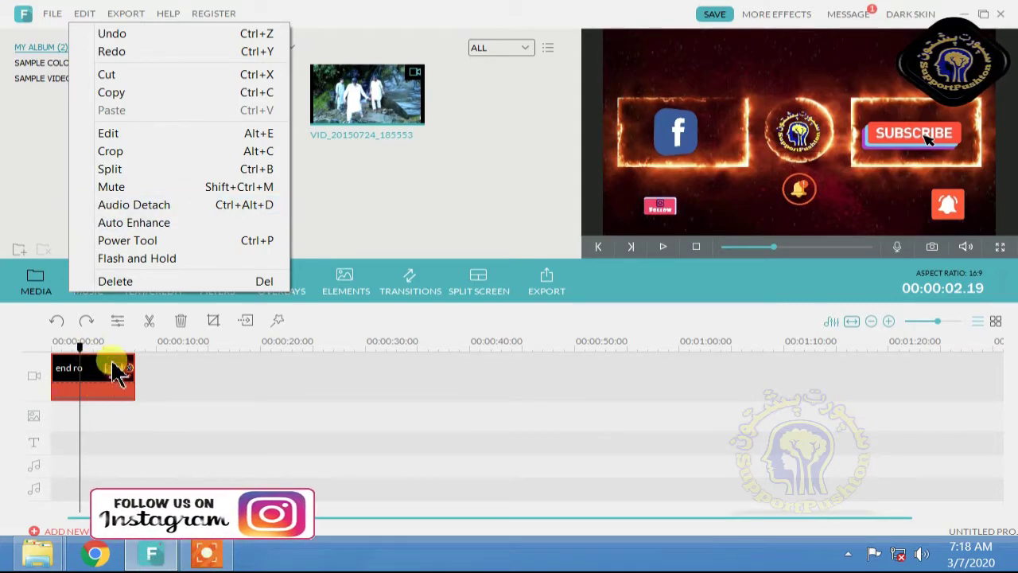
click(167, 380)
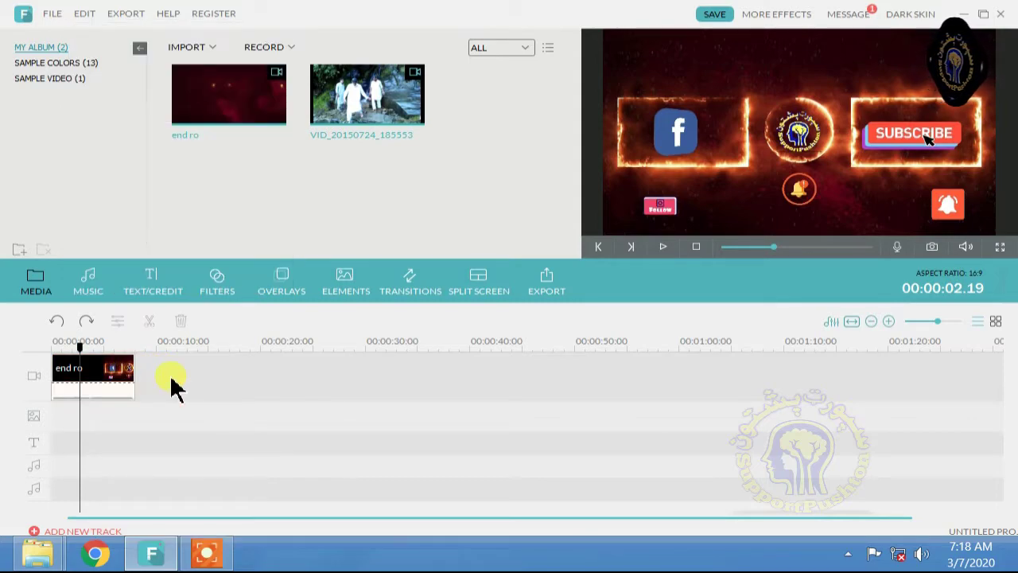
- Detach the audio from the end ro clip onto its own audio track
click(115, 374)
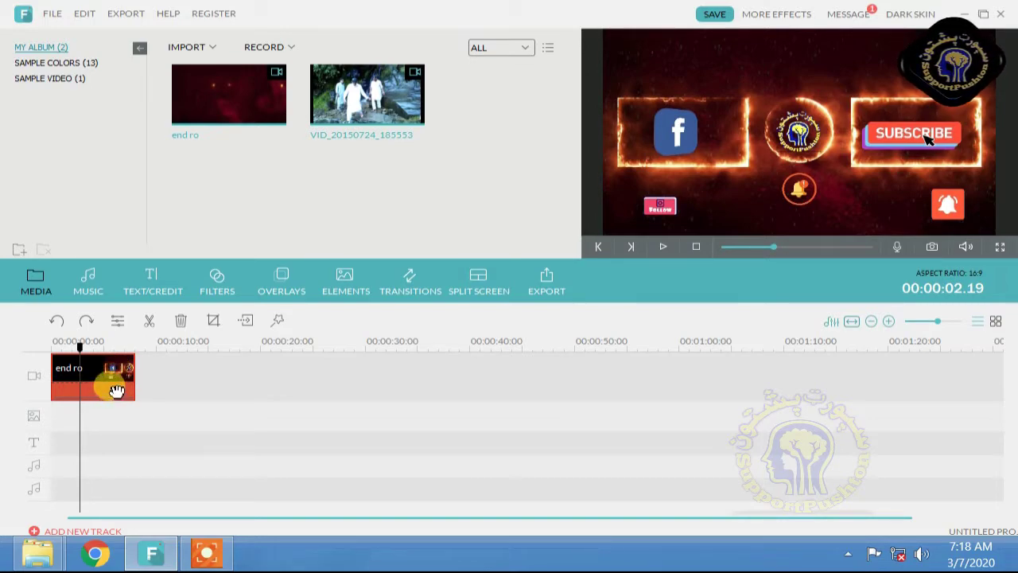
click(83, 15)
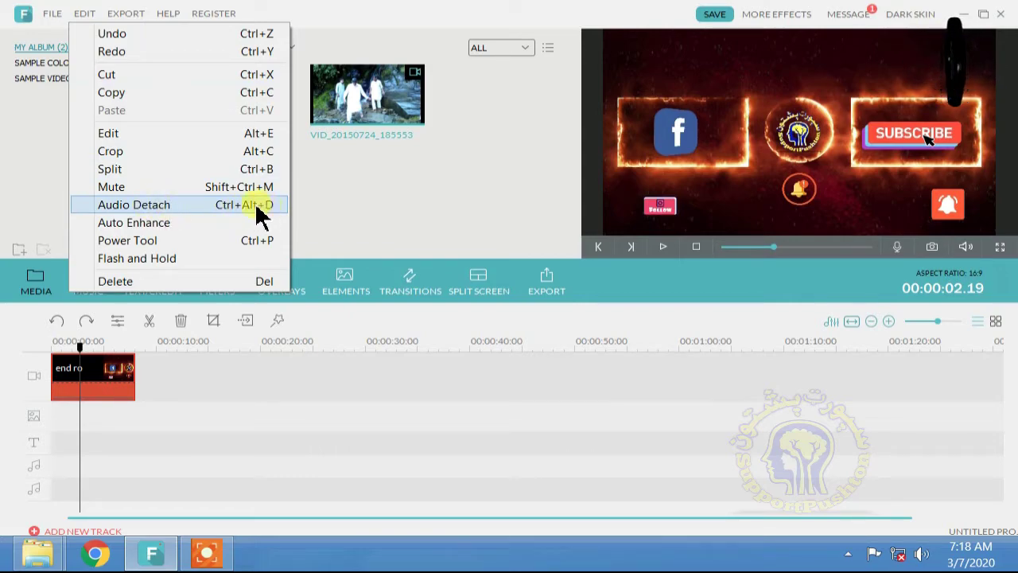
click(227, 205)
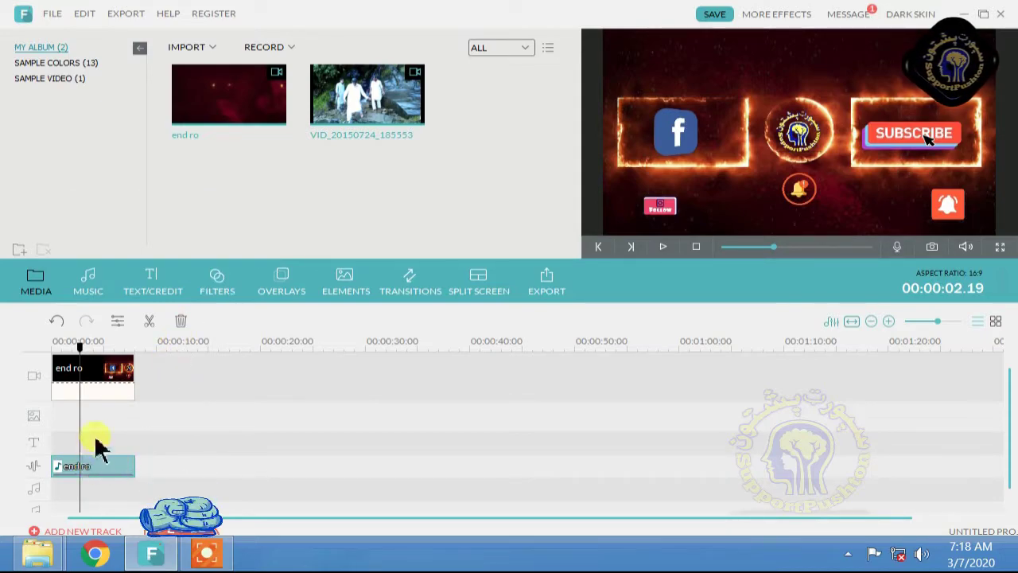
- Move the detached audio clip to about 15 seconds and play the video from the beginning without it
drag(102, 466, 268, 467)
drag(221, 346, 35, 345)
click(697, 253)
click(664, 251)
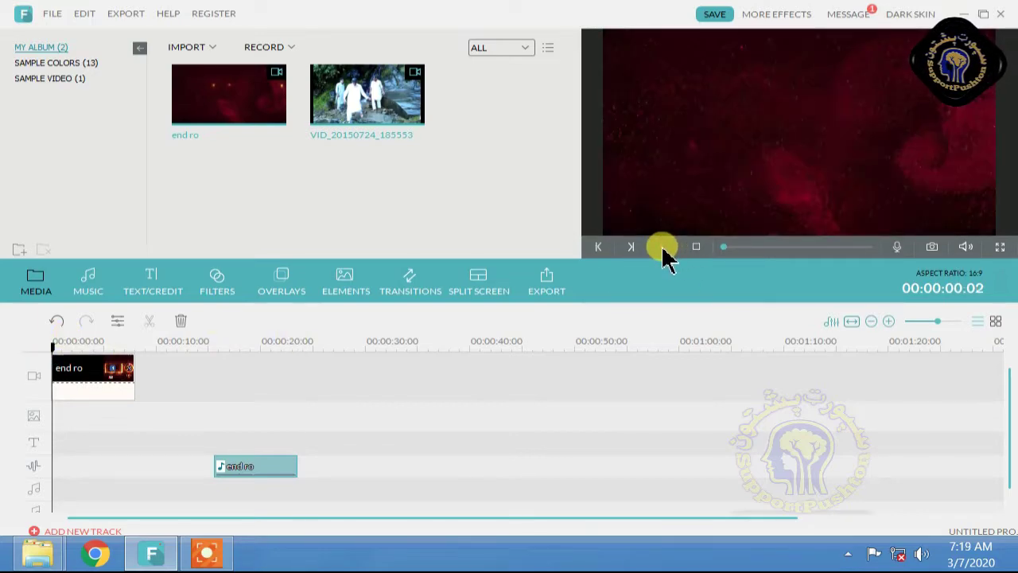
click(665, 251)
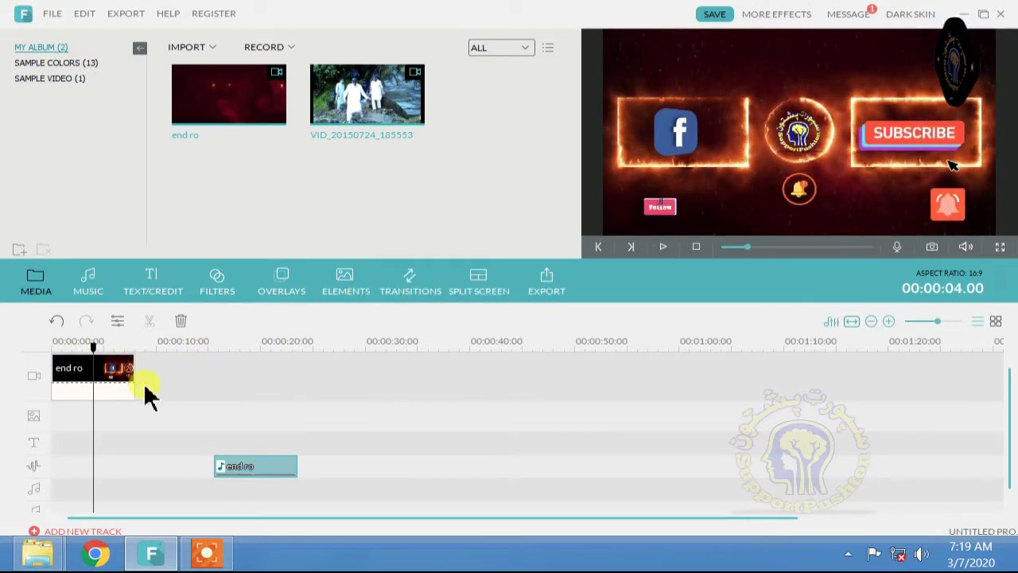
- Move the detached audio clip back to the start of the timeline and play it together with the video
click(117, 393)
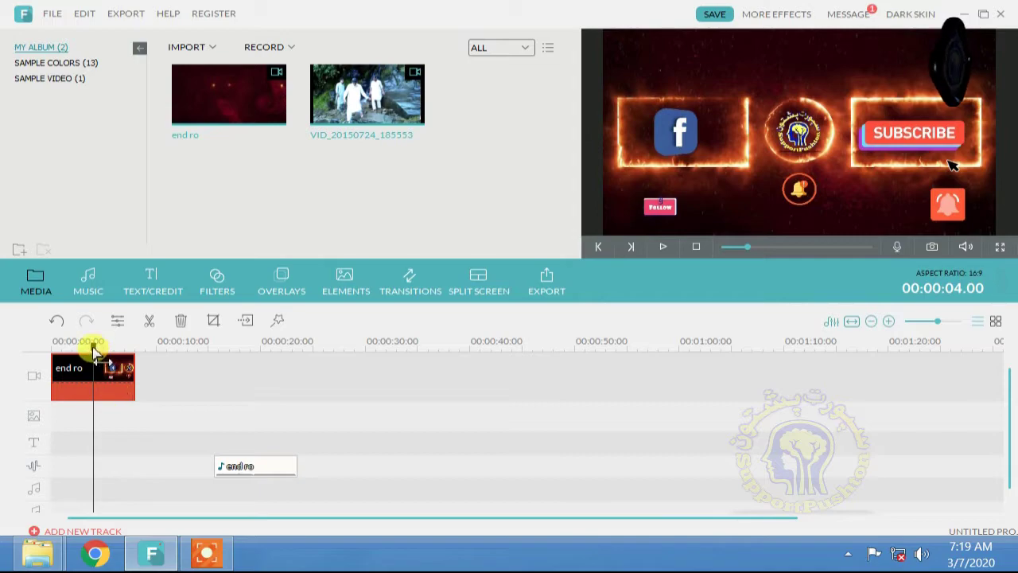
drag(93, 350, 139, 343)
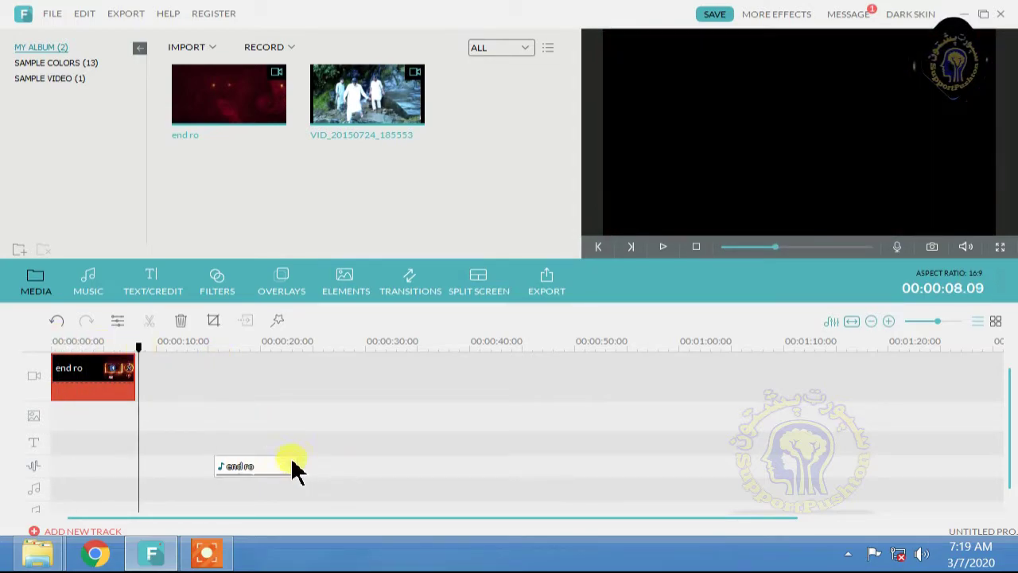
drag(293, 470, 102, 457)
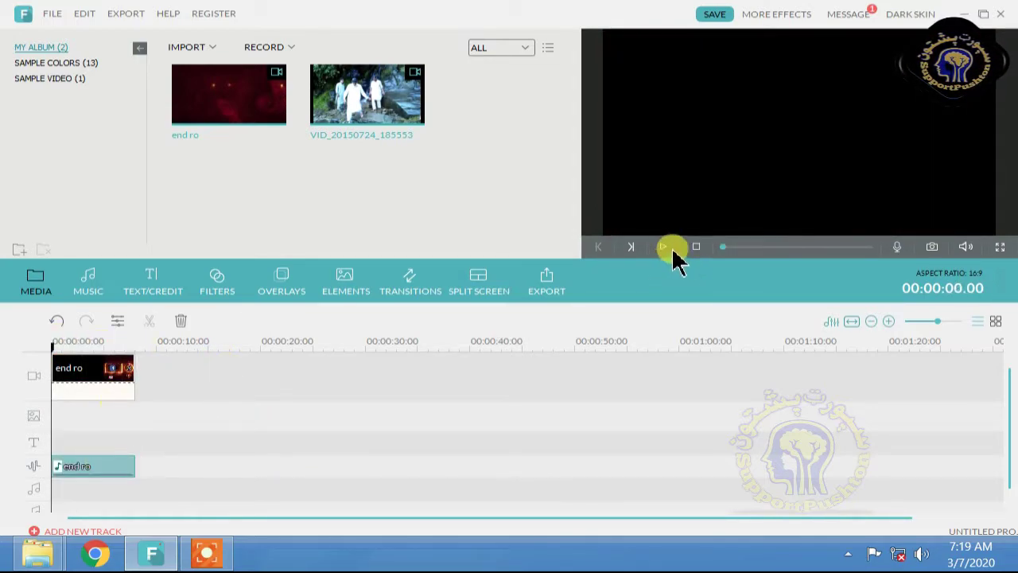
click(664, 247)
click(663, 246)
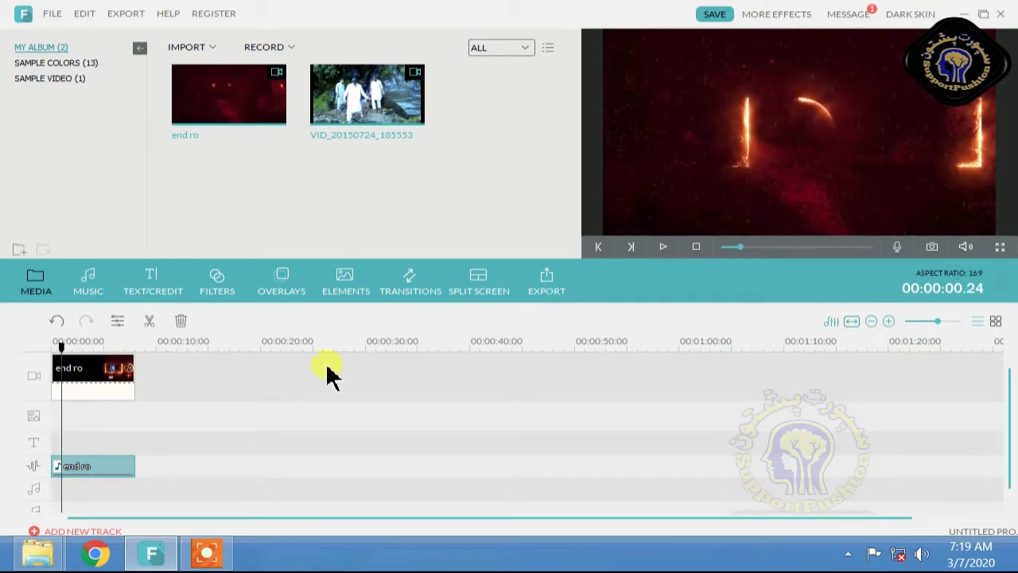
- Delete the detached audio clip and undo every edit back to before the audio detachment
click(181, 320)
click(55, 320)
click(55, 320)
click(55, 320)
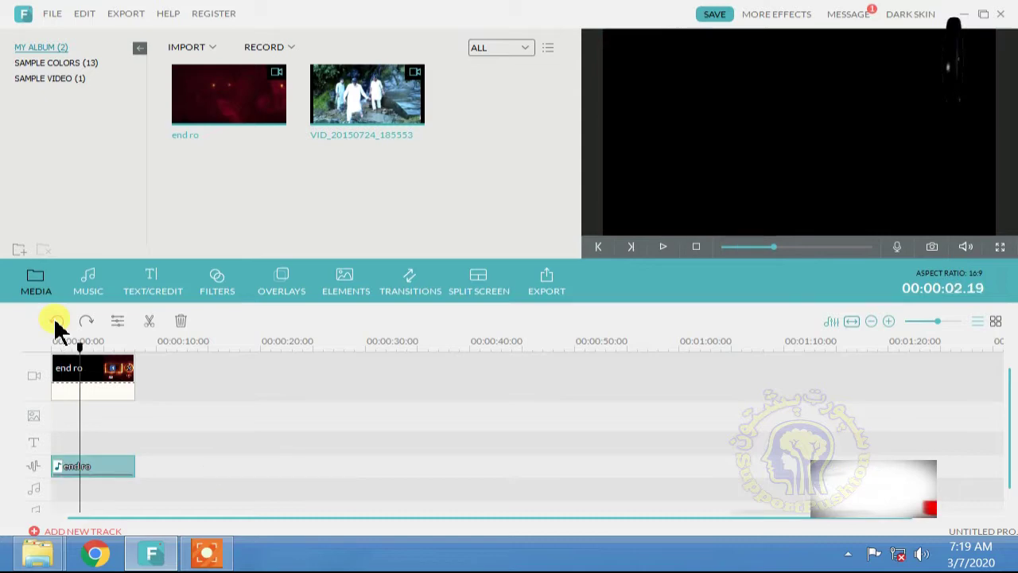
click(56, 320)
click(83, 15)
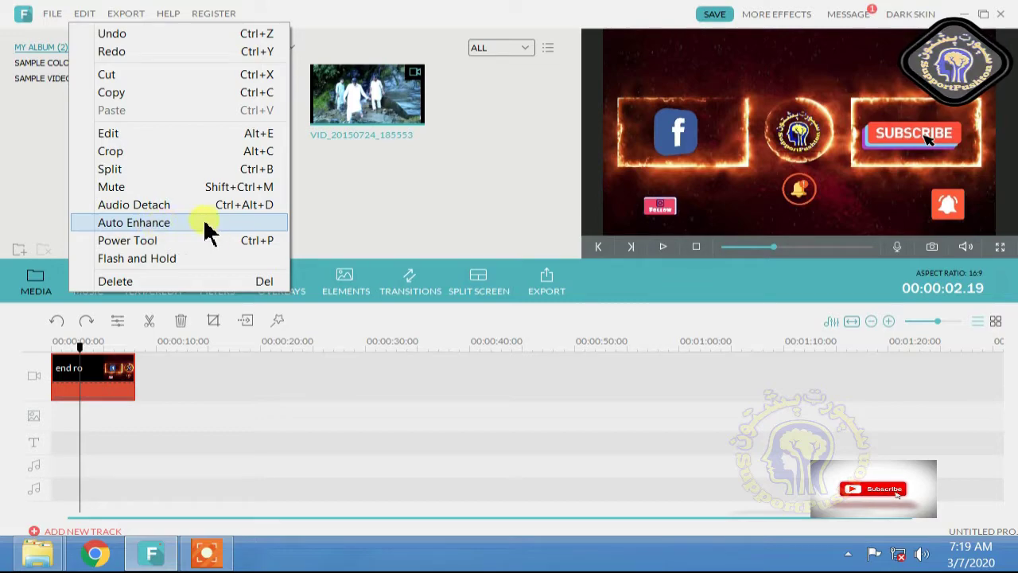
click(426, 214)
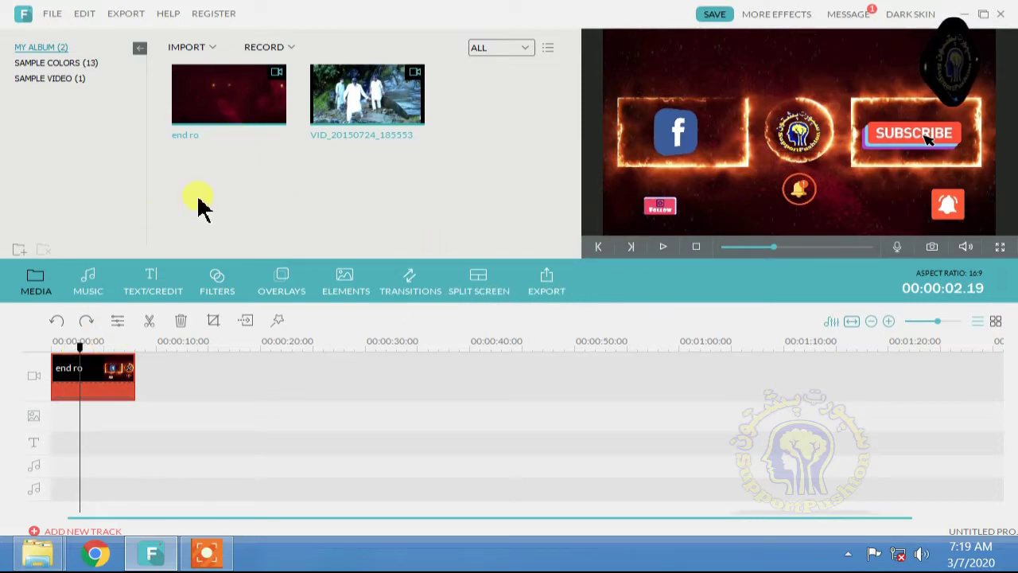
- Import the ice_video_20200306 recording and replace the end ro clip on the video track with it, showing the frame at about 11 seconds
click(184, 49)
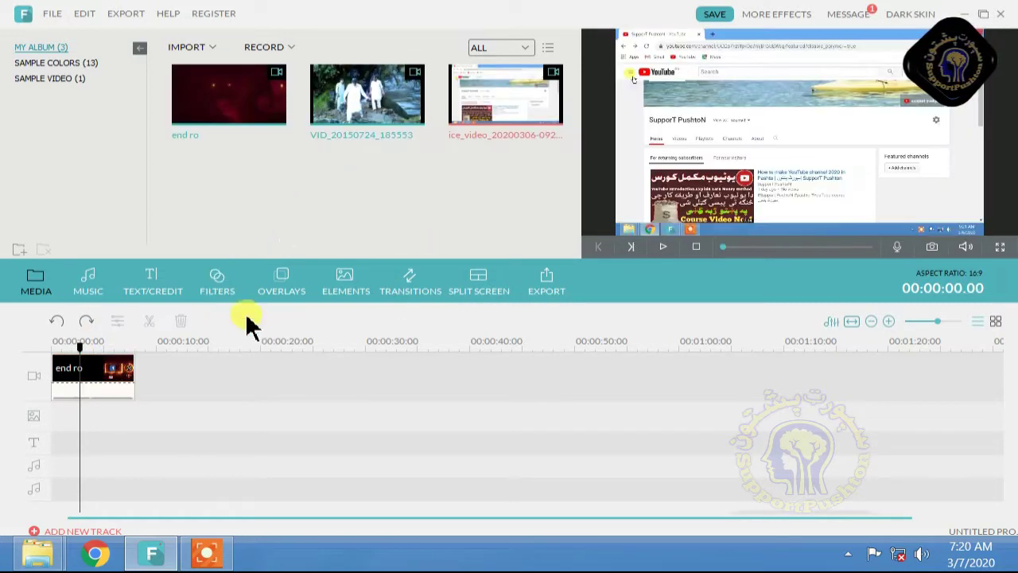
click(119, 377)
click(181, 323)
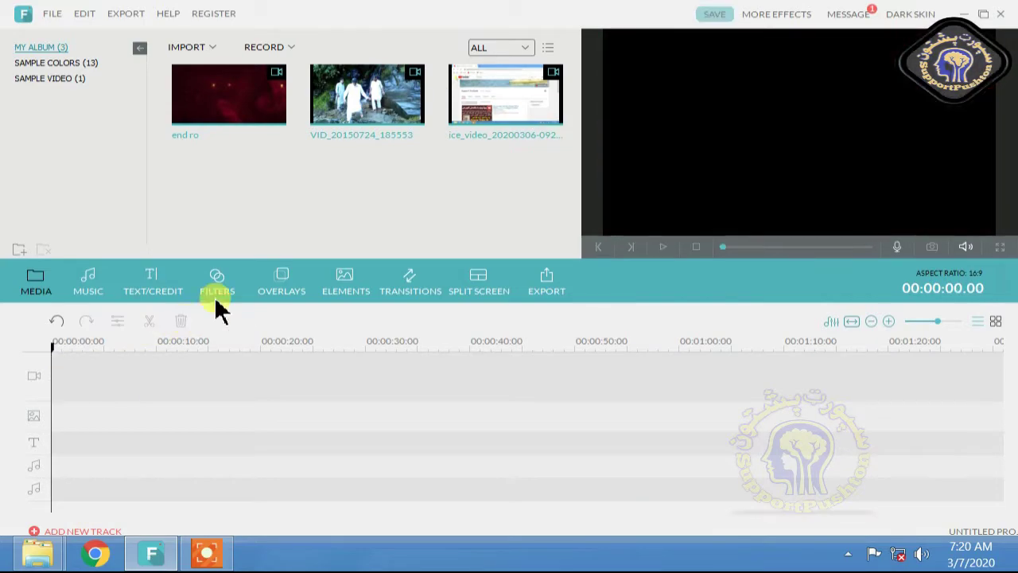
drag(455, 128, 173, 340)
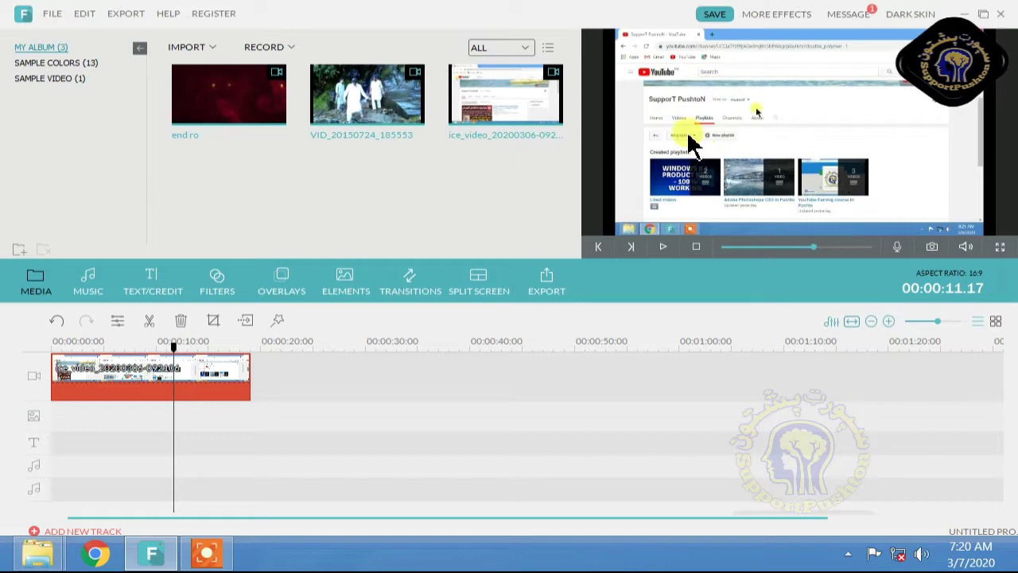
- Apply Auto Enhance to the recording clip, undoing and redoing it to compare the picture
click(88, 14)
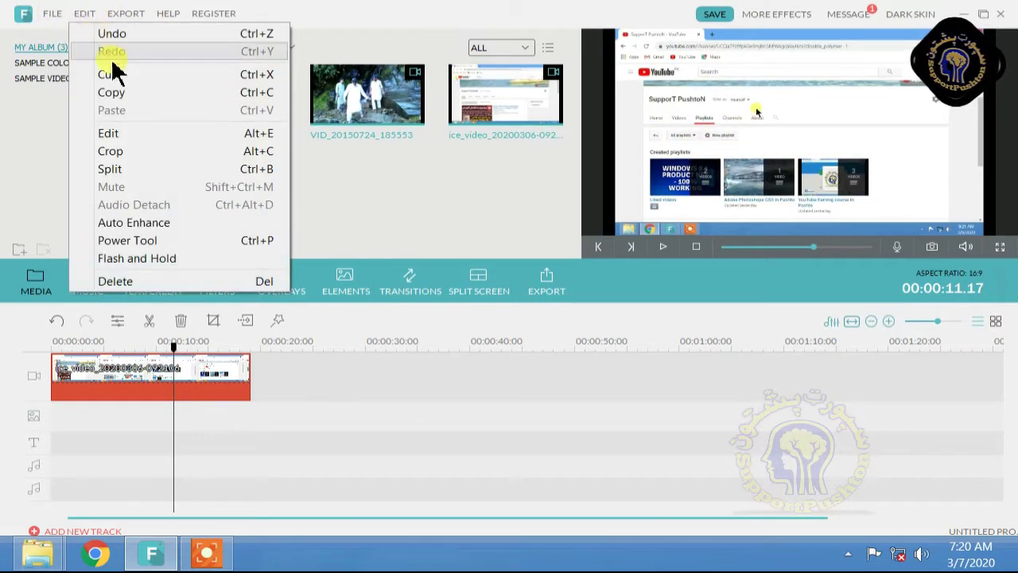
click(144, 226)
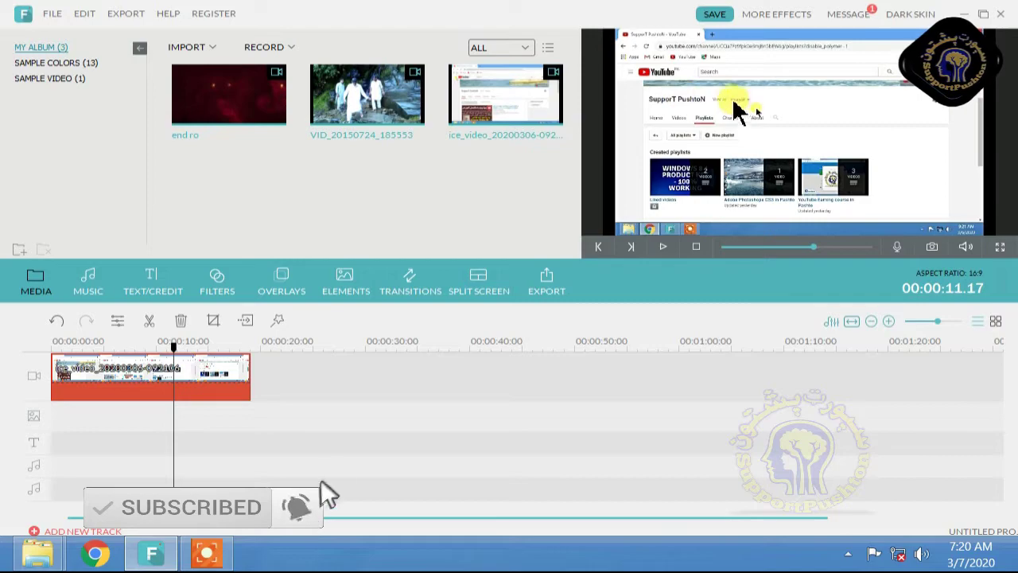
click(57, 319)
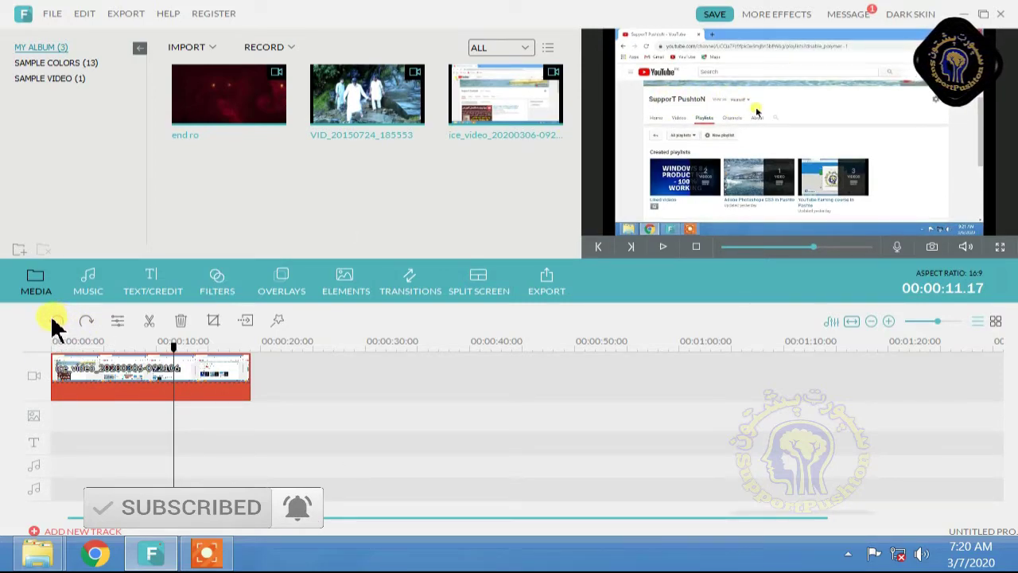
click(57, 322)
click(86, 320)
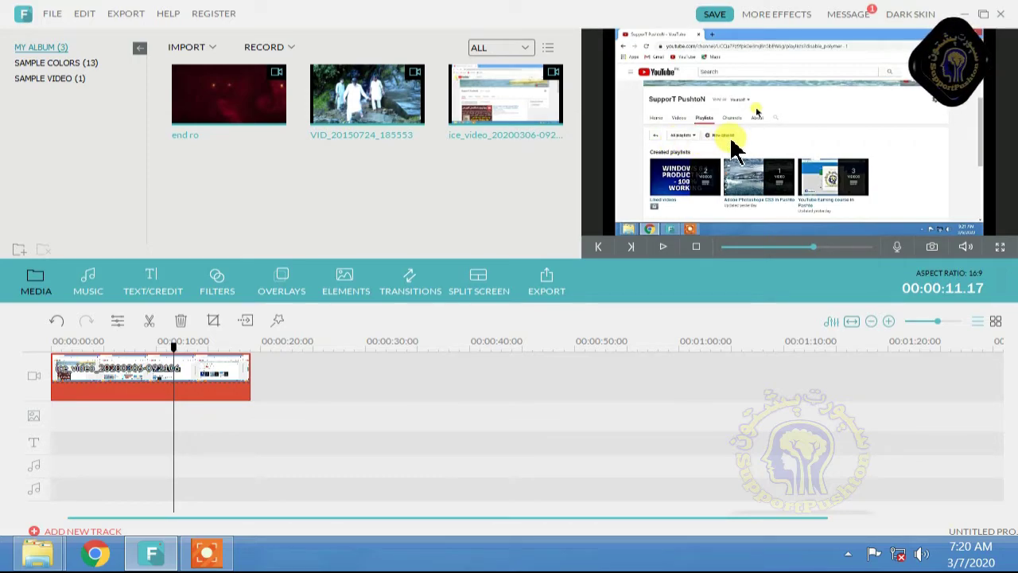
- Open the Power Tool for the recording clip, preview the frame at 10 seconds and close it without applying an effect
click(85, 15)
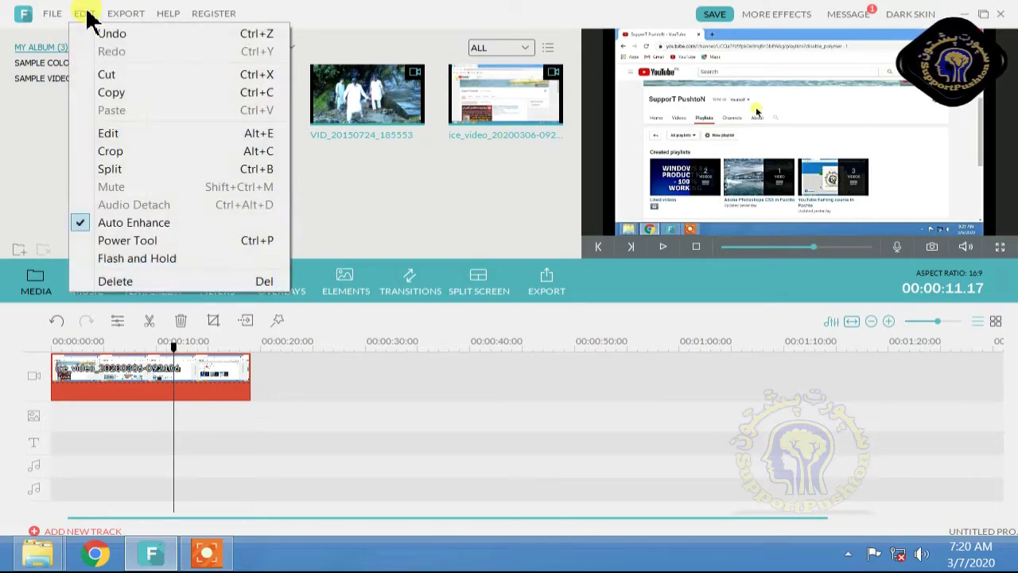
click(220, 240)
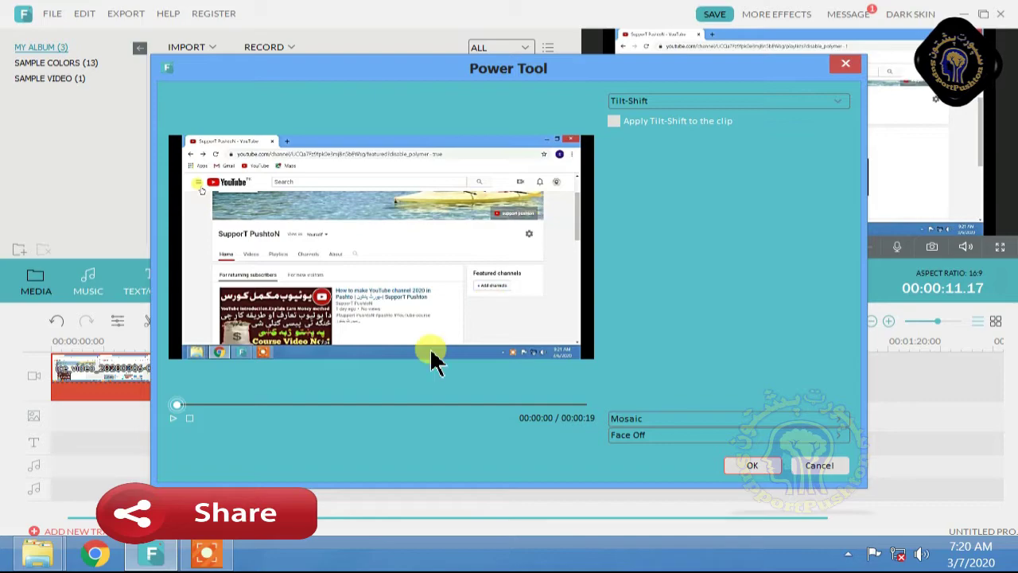
click(396, 405)
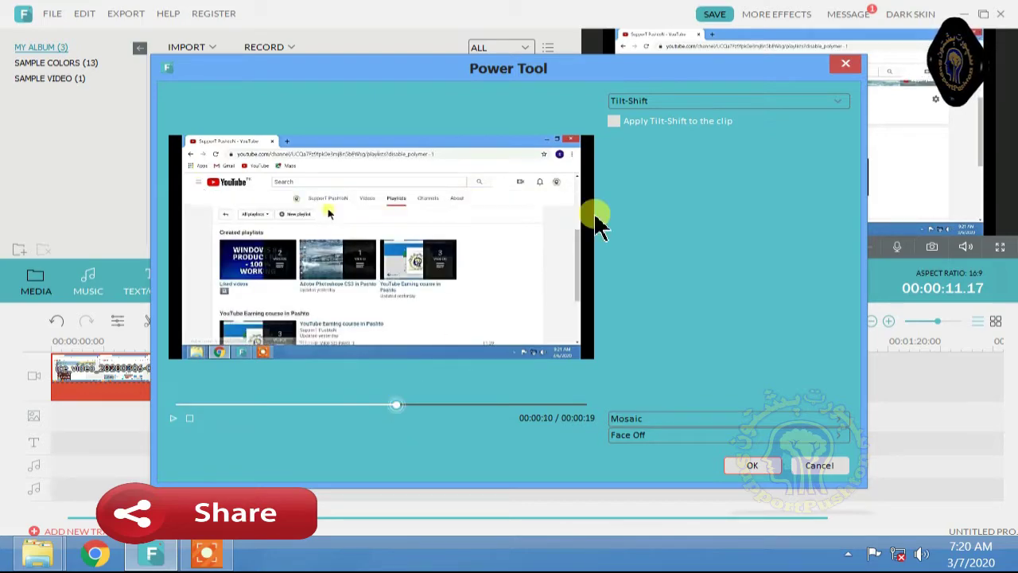
click(847, 68)
- Apply Flash and Hold to the recording clip at the 00:00:11.17 playhead position and play the held frame
click(85, 14)
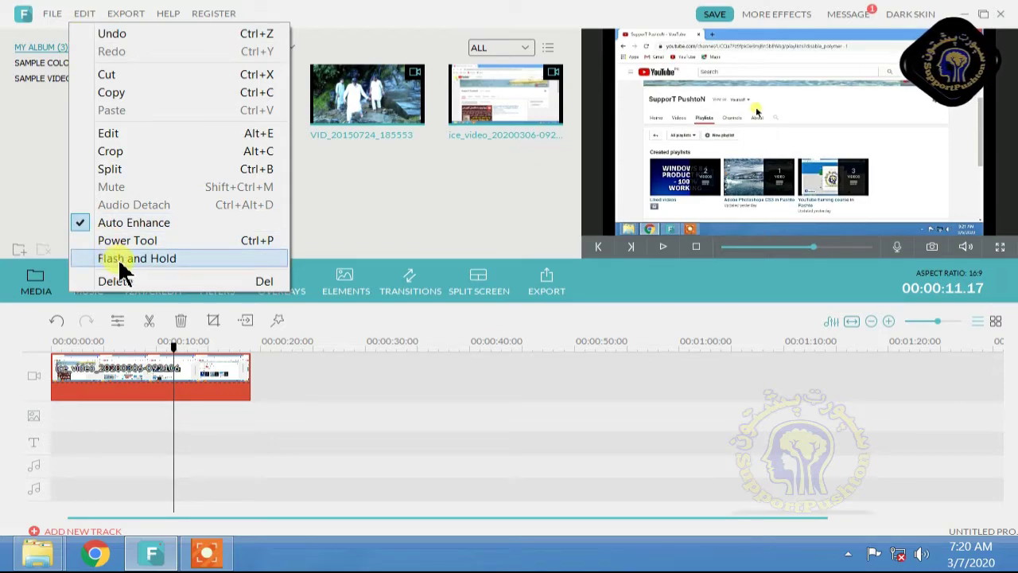
click(151, 260)
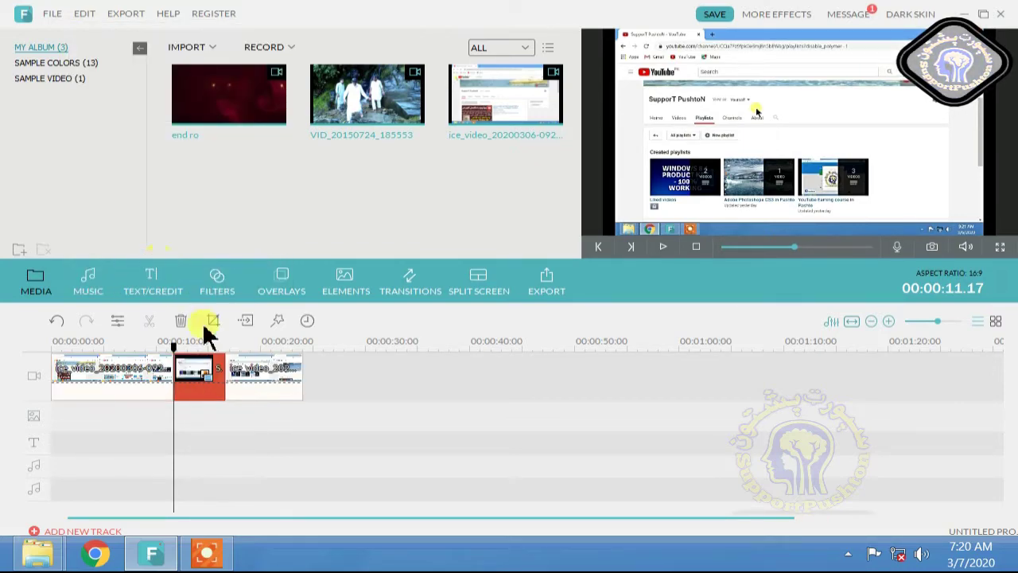
mouse_move(173, 351)
mouse_down()
mouse_move(303, 366)
mouse_move(154, 358)
mouse_move(173, 346)
mouse_up()
click(664, 246)
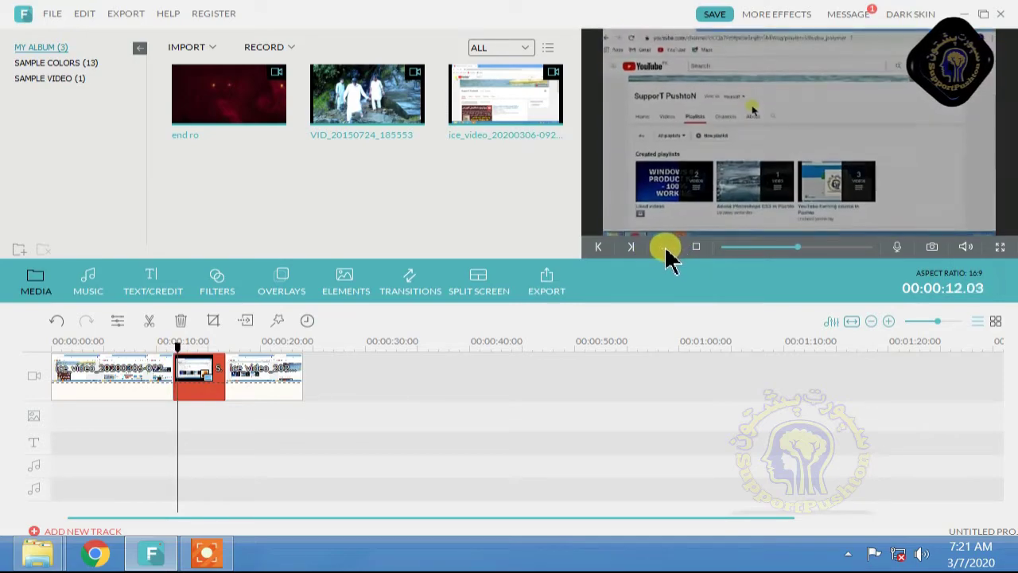
click(665, 248)
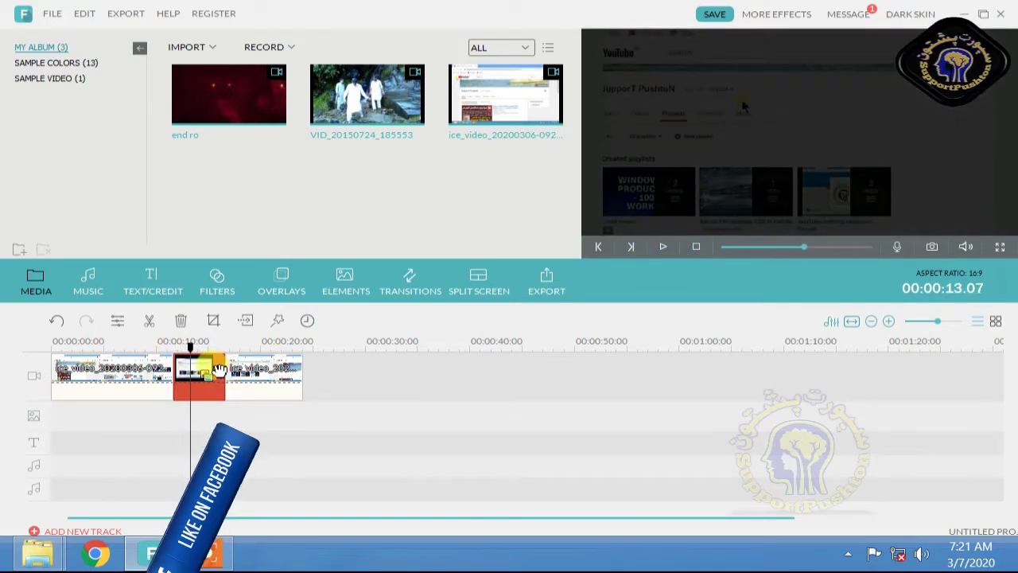
- Rewind to about 8 seconds and examine the held frame's motion presets and photo adjustment settings
drag(190, 349, 135, 349)
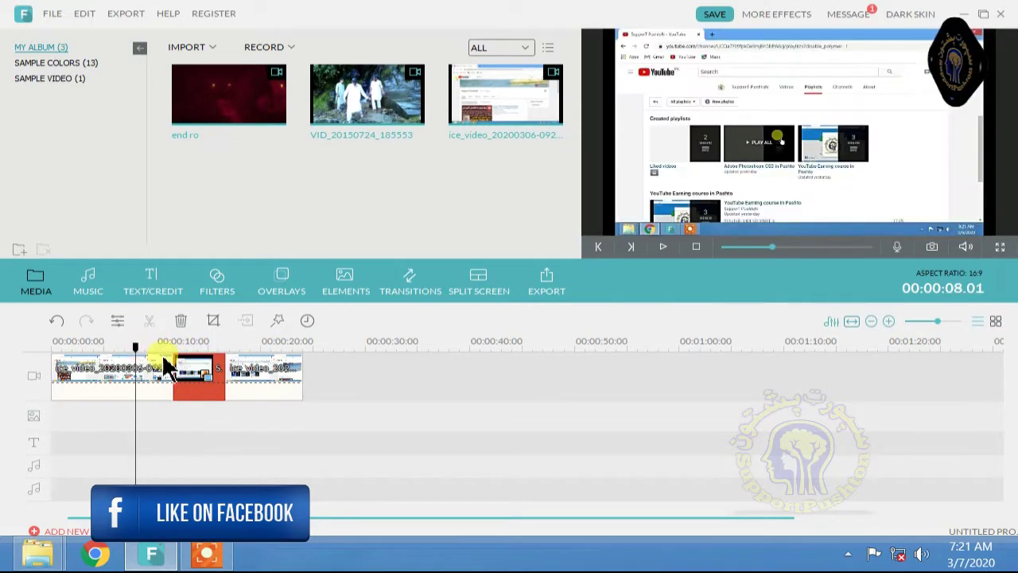
double_click(197, 374)
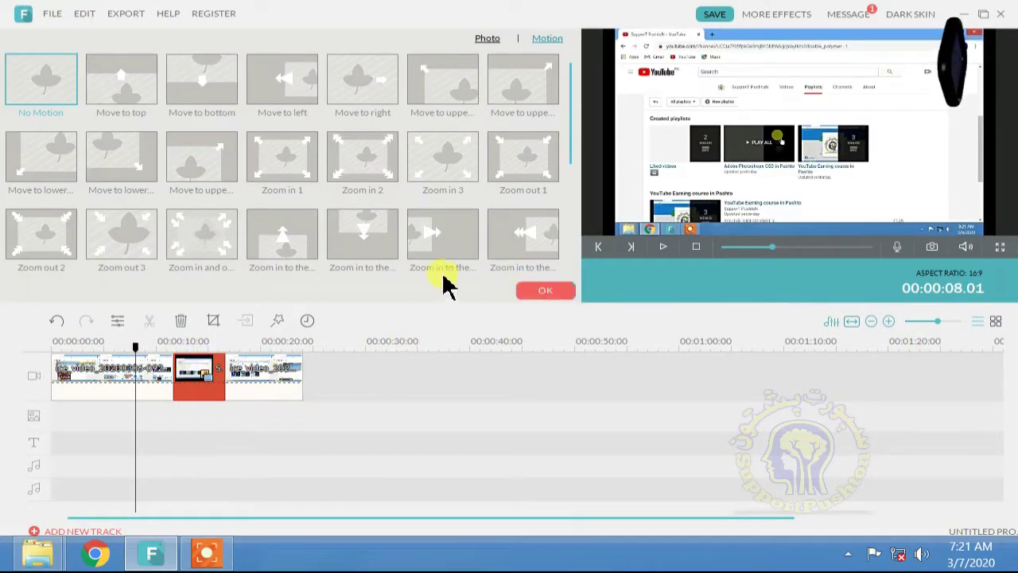
click(486, 38)
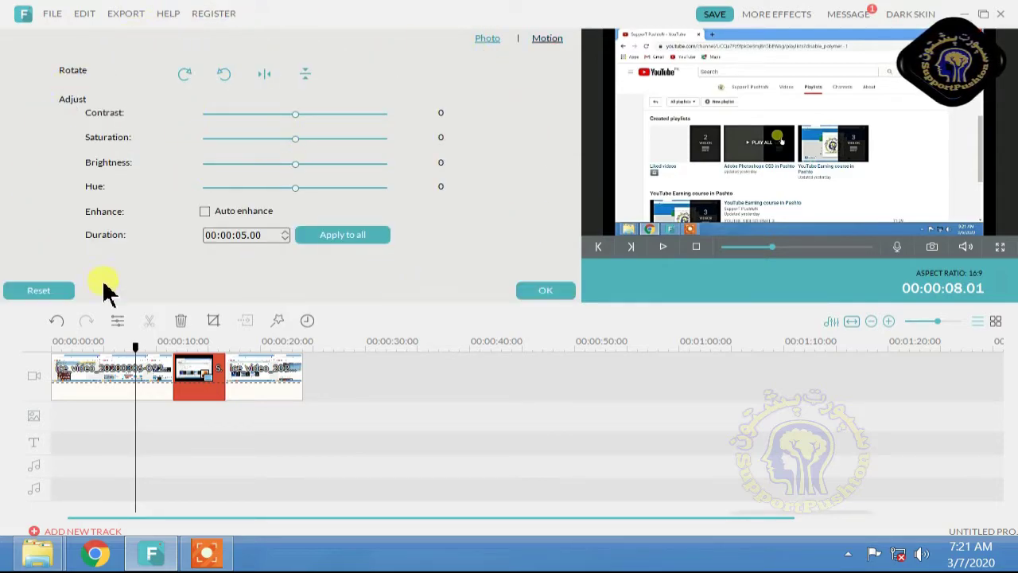
click(546, 291)
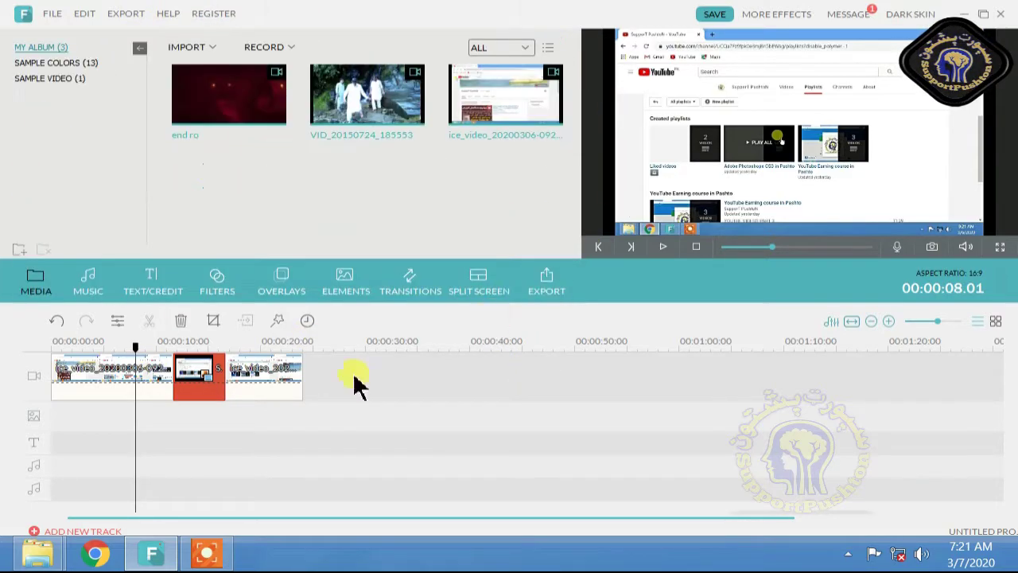
- Give the held frame the Move to right motion and play the transition into it
double_click(191, 398)
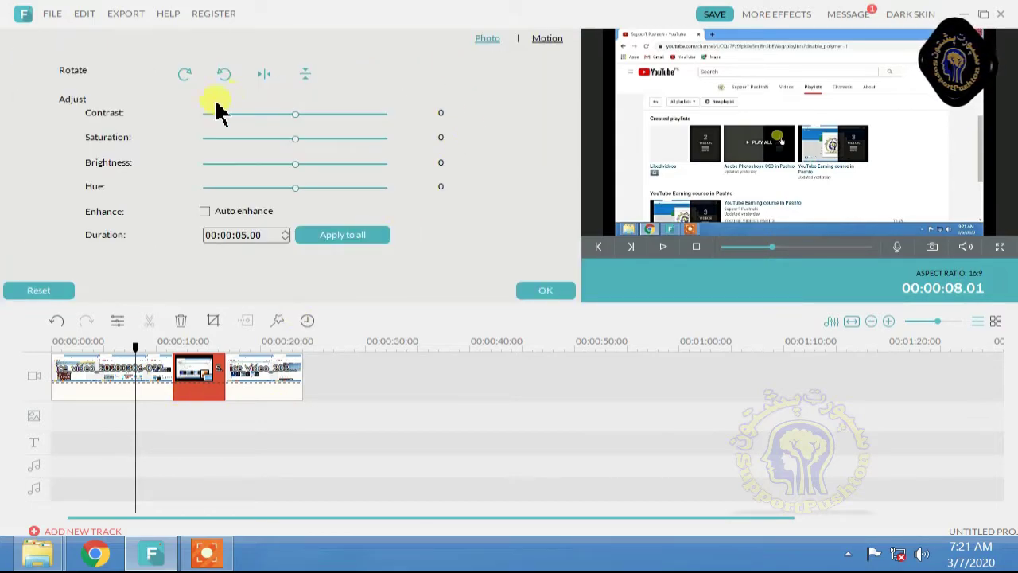
click(547, 39)
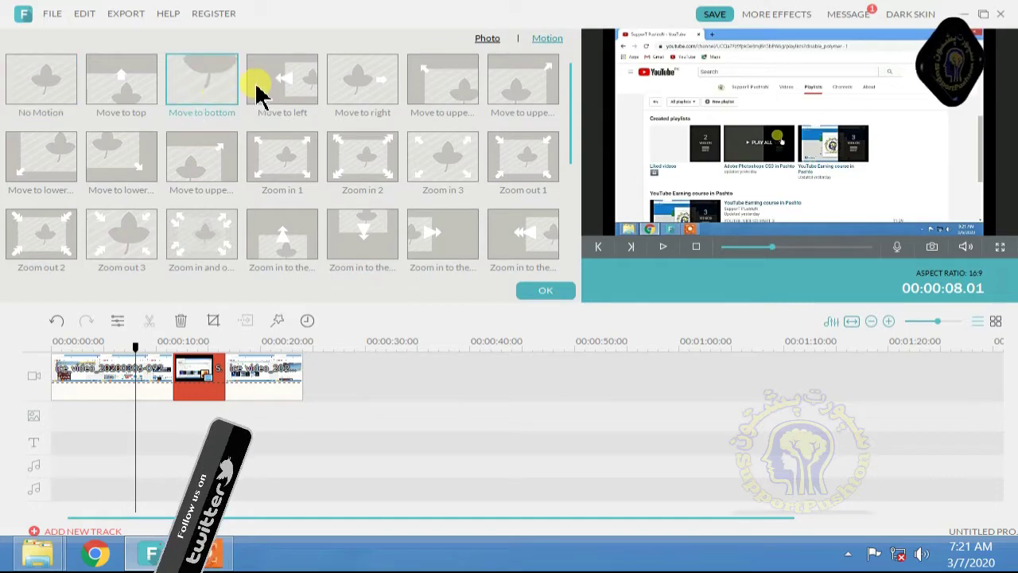
click(360, 101)
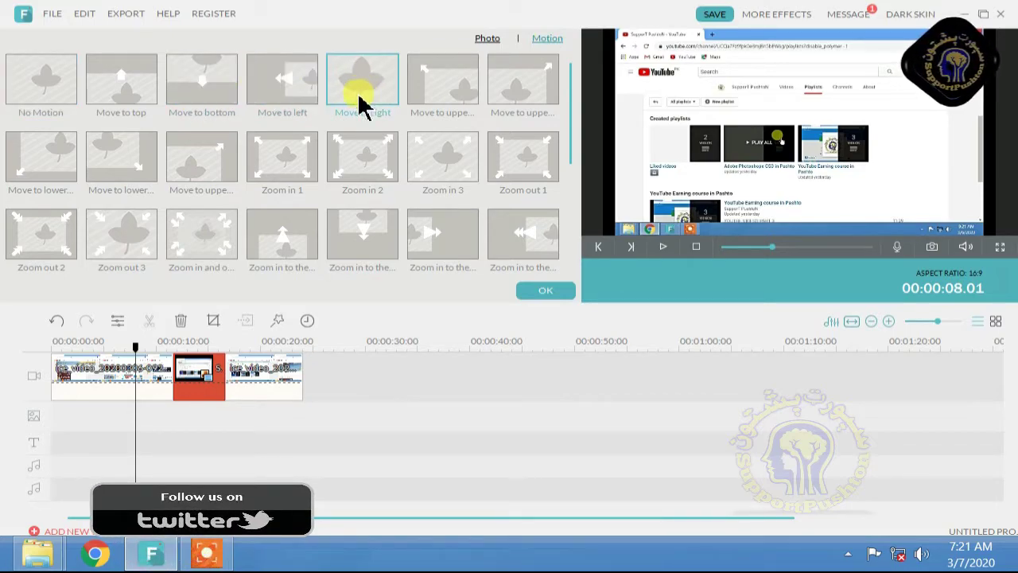
click(664, 247)
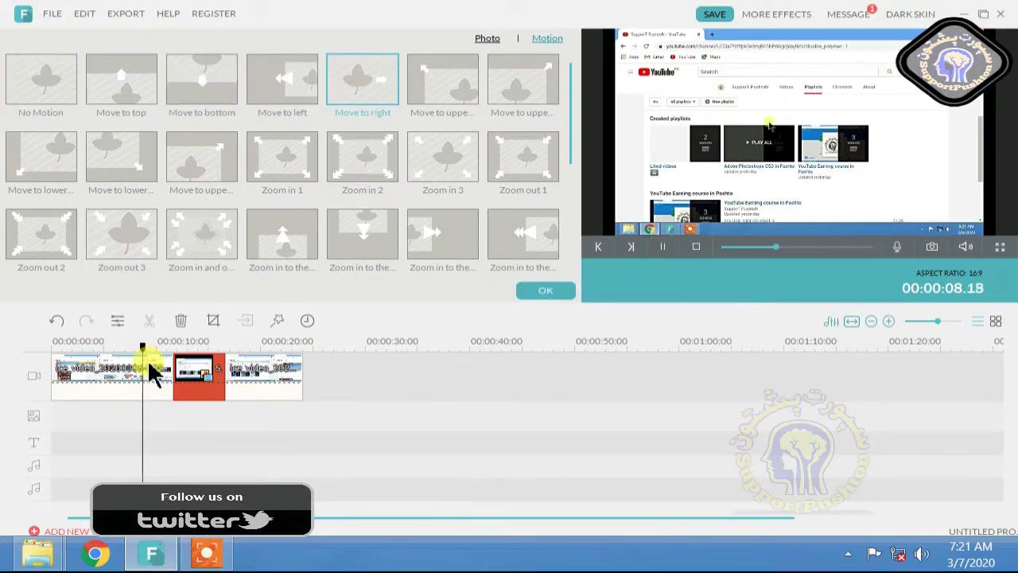
drag(151, 346, 168, 347)
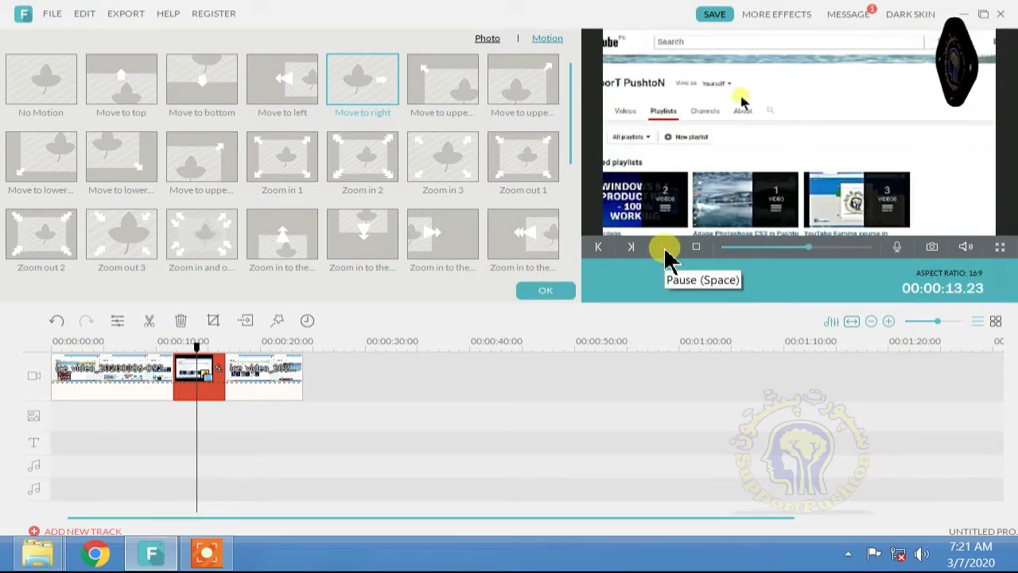
click(667, 248)
- Set the held frame's motion to No Motion, play through it and accept the setting
click(42, 97)
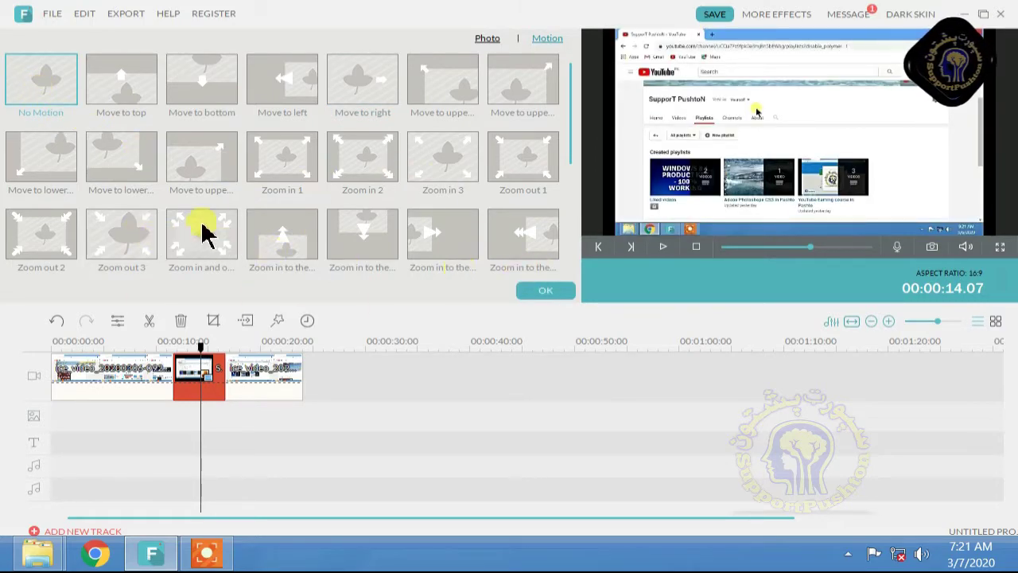
drag(202, 350, 169, 347)
click(665, 248)
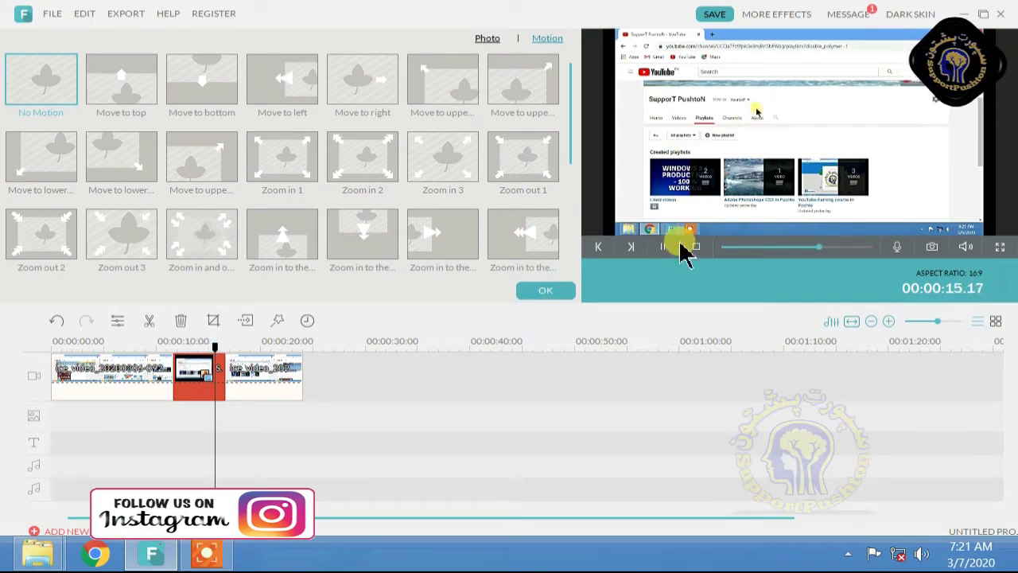
click(665, 248)
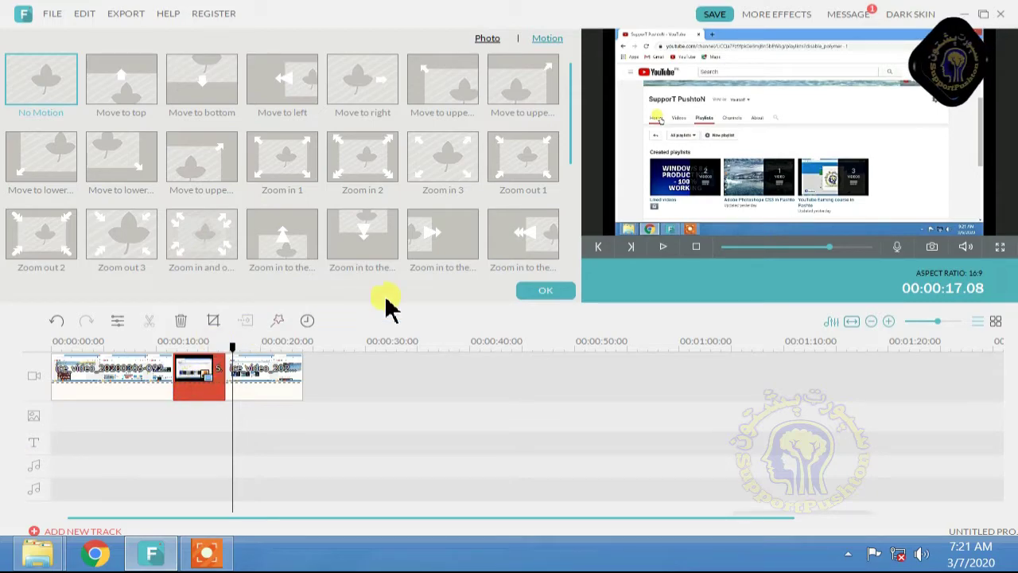
click(519, 293)
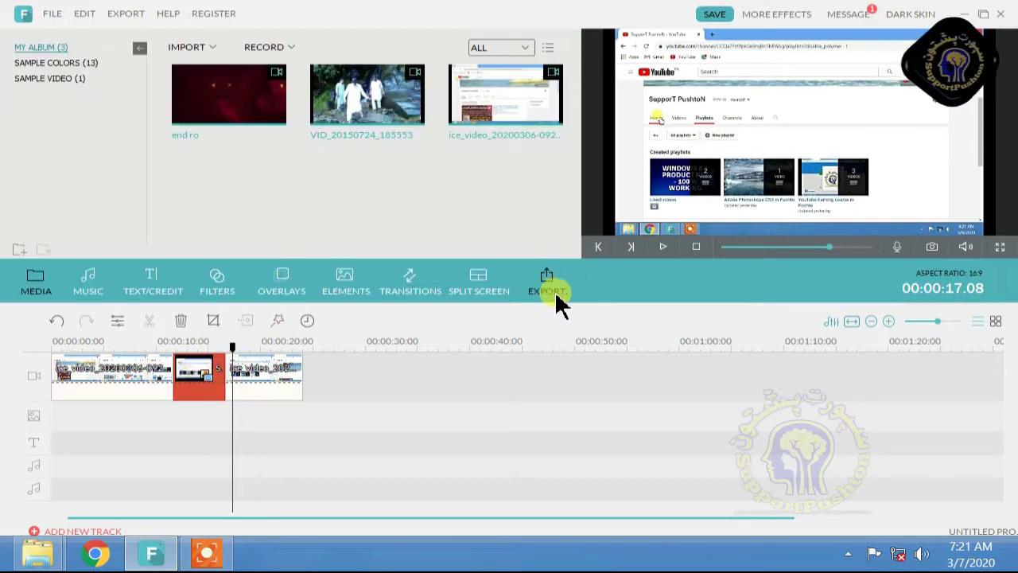
- Delete the held frame between the two parts of the recording
click(81, 16)
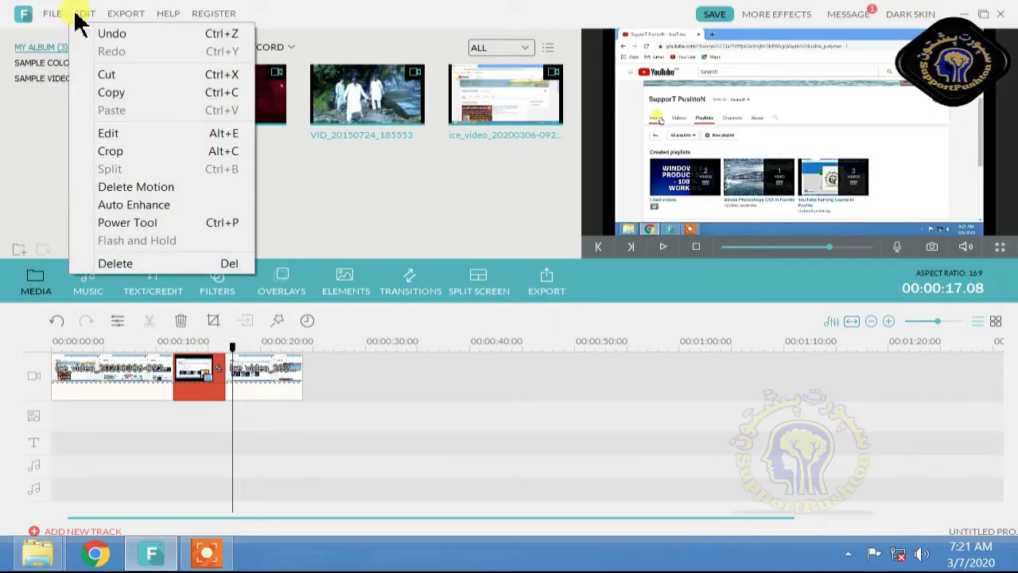
click(128, 267)
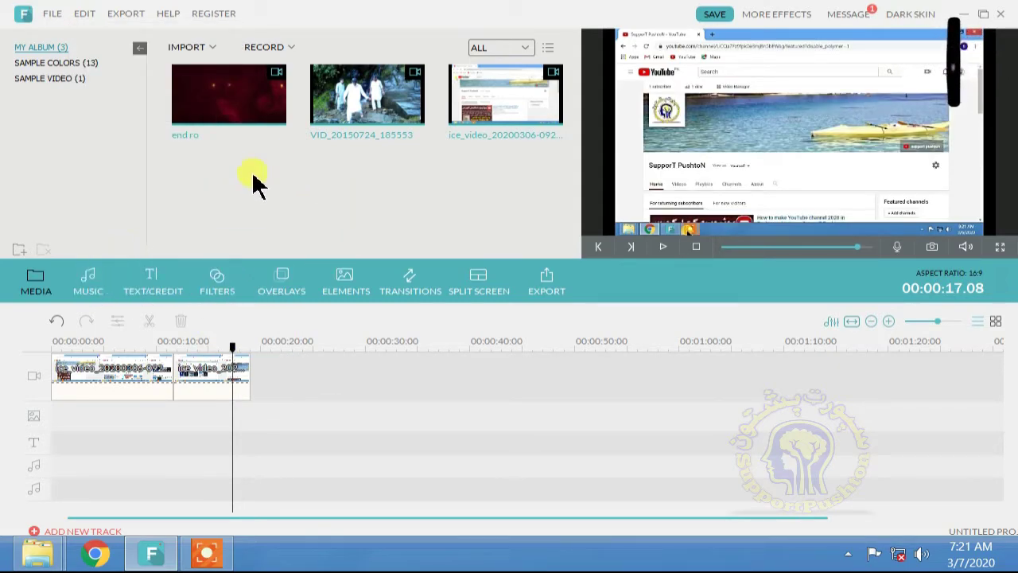
- Open the Create Video export options and select the whole output name
click(111, 15)
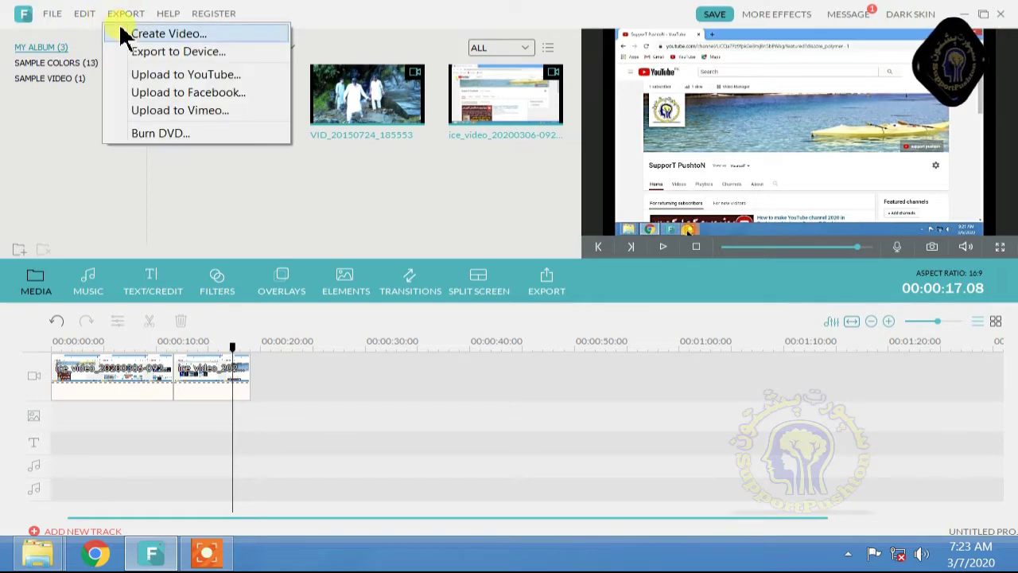
click(187, 39)
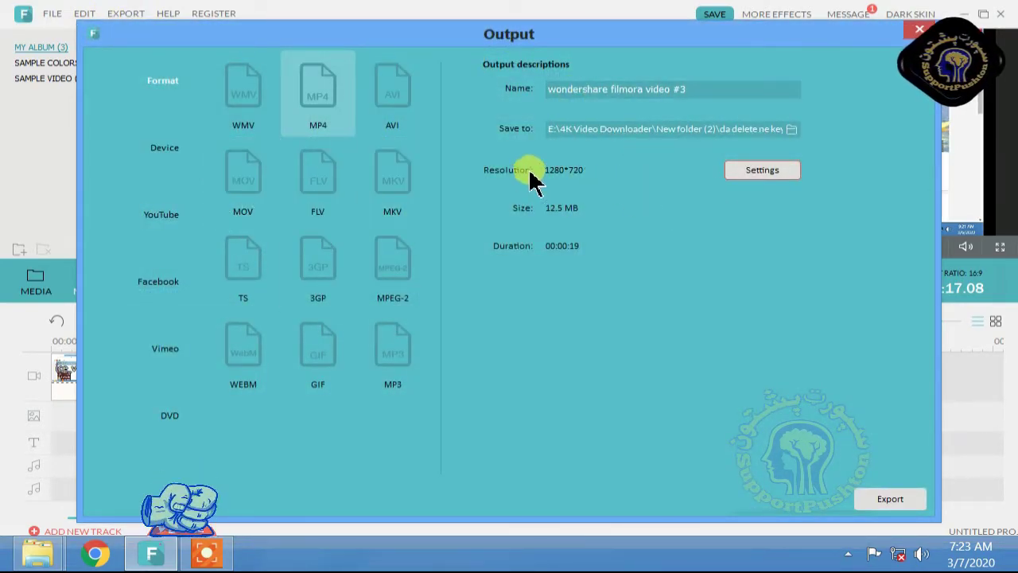
drag(716, 92, 504, 98)
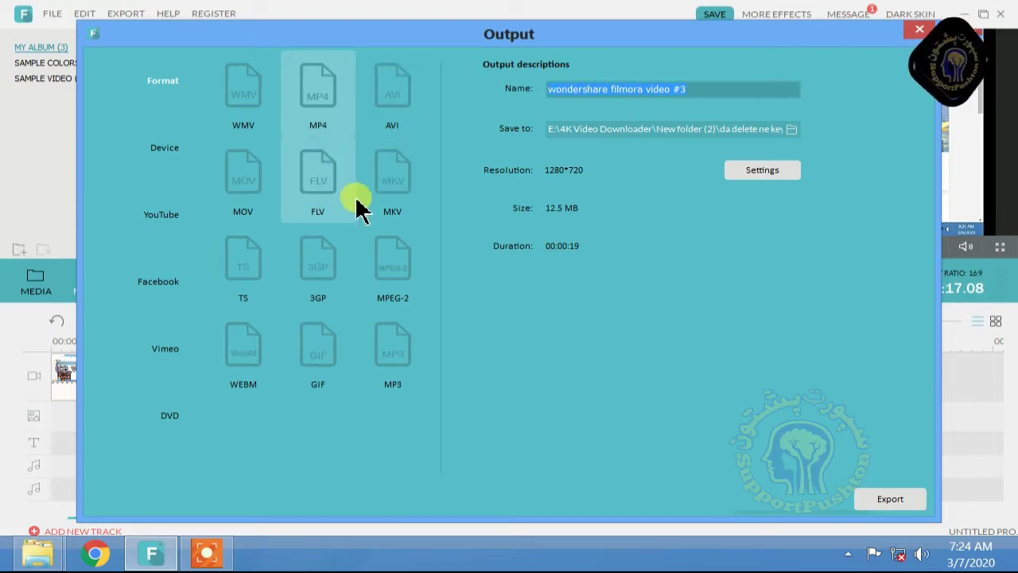
- Examine the YouTube, Device, Facebook, Vimeo and DVD export options and return to the file format options
click(174, 218)
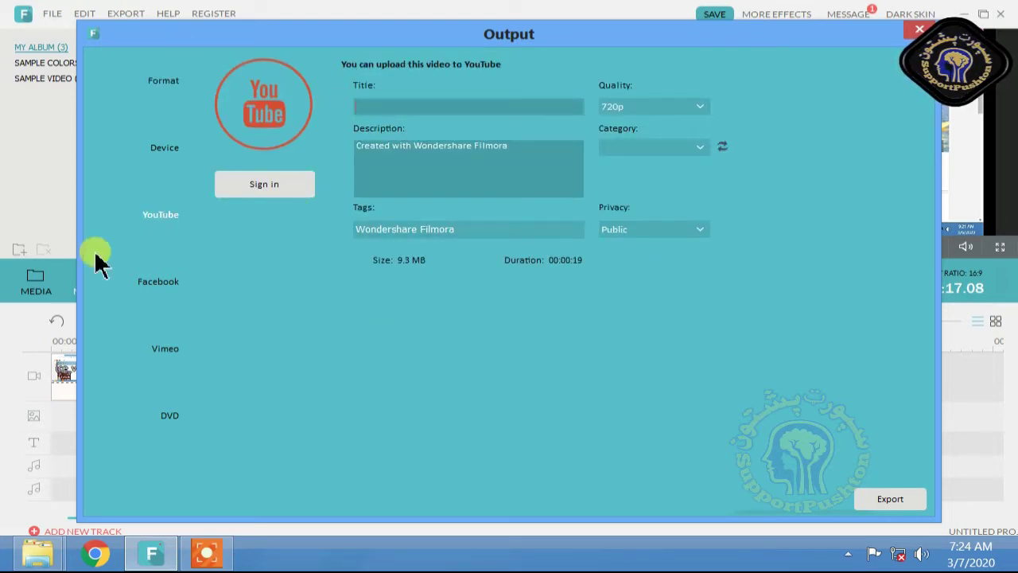
click(167, 101)
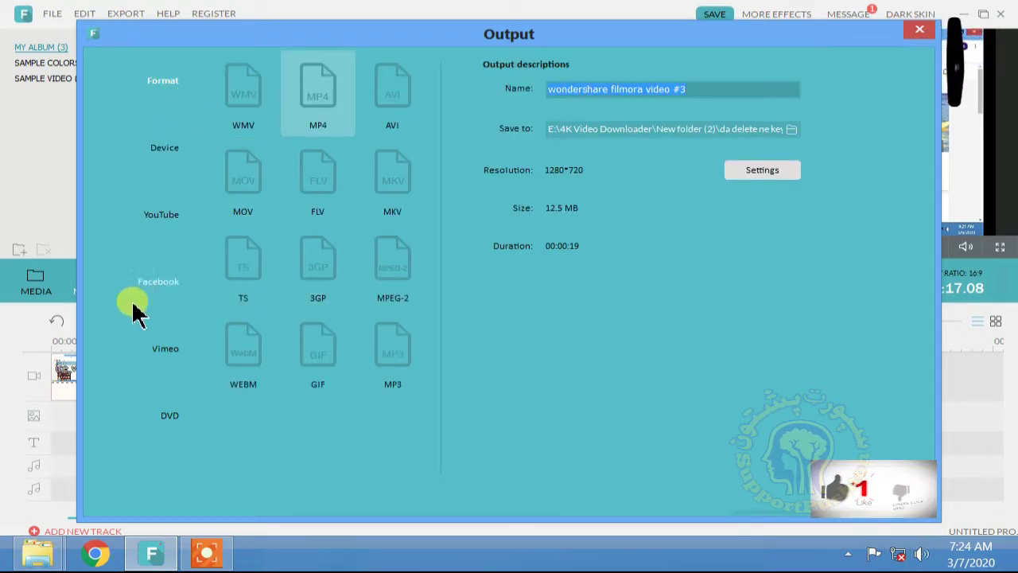
click(165, 142)
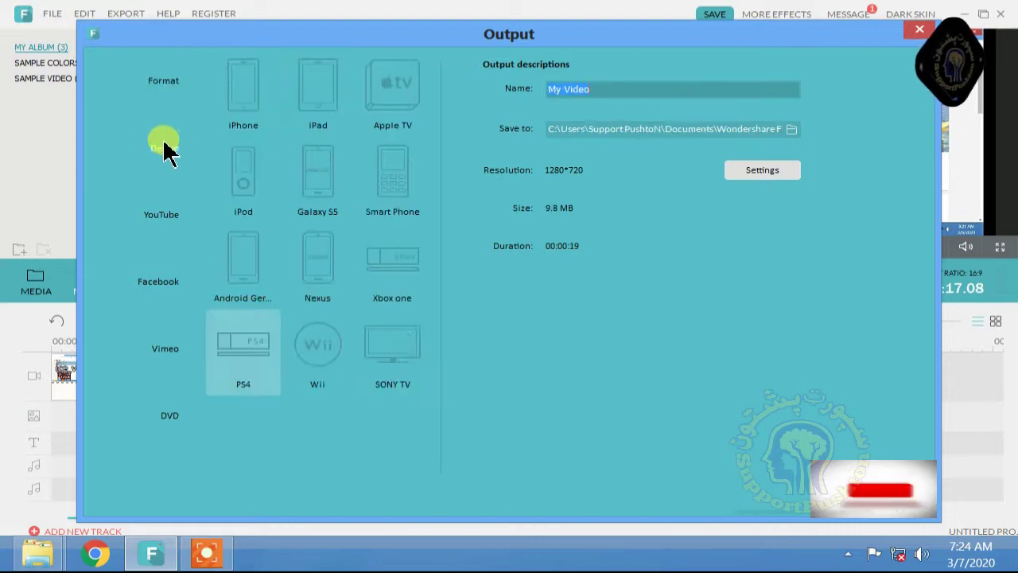
click(163, 205)
click(159, 282)
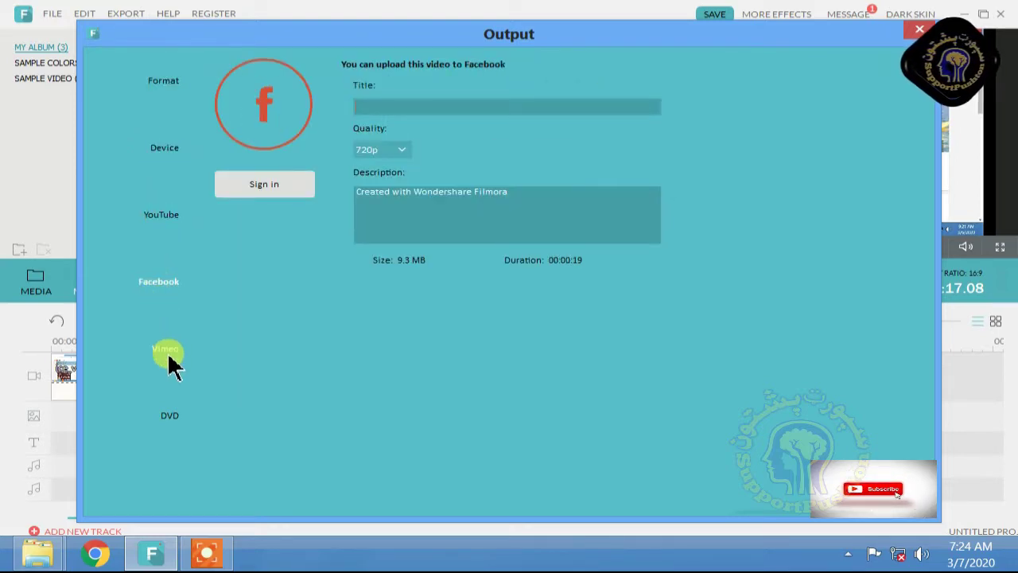
click(165, 348)
click(168, 412)
click(159, 209)
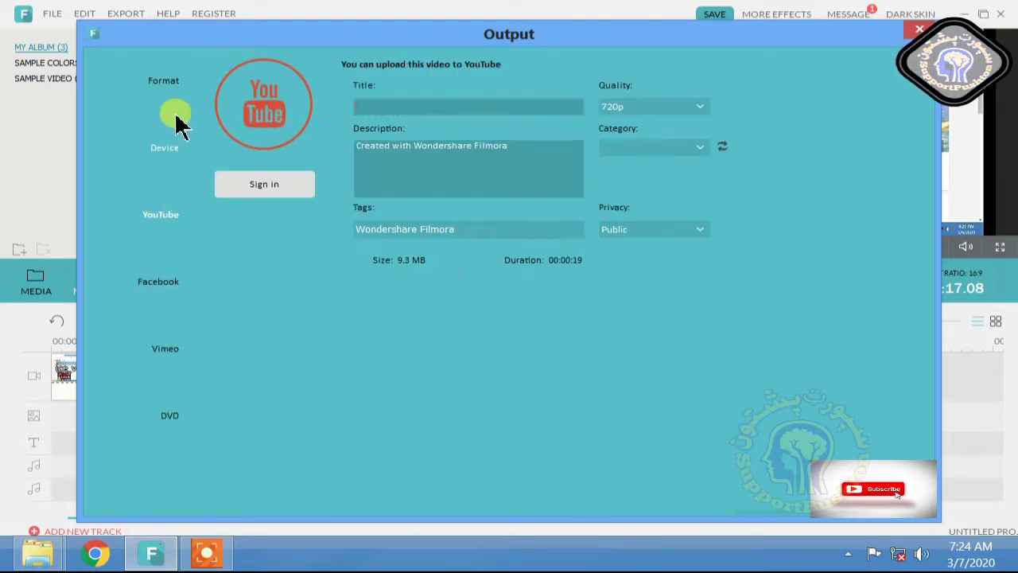
click(167, 82)
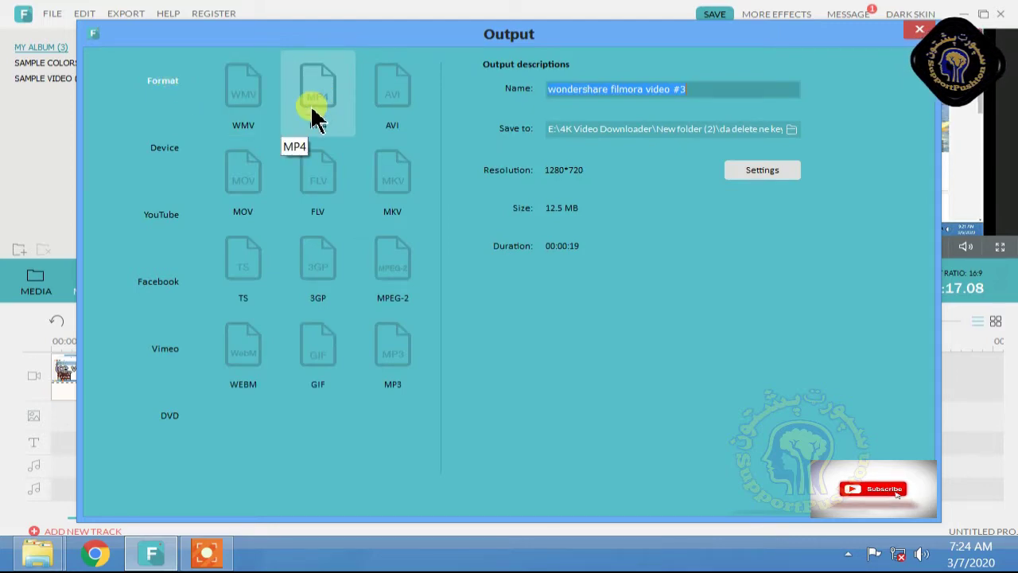
- Set the save location of the exported MP4 video to the Desktop folder
click(794, 130)
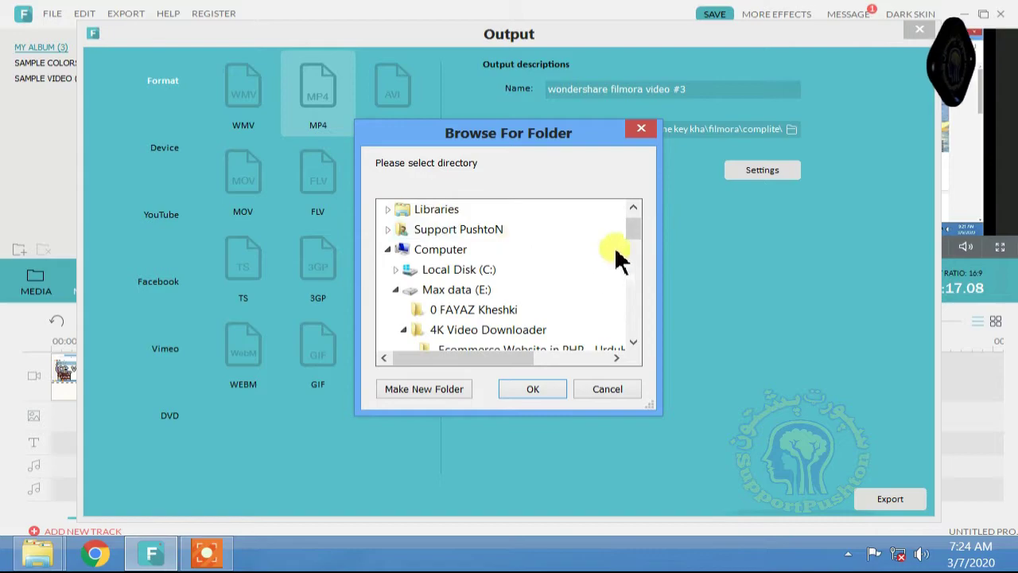
click(637, 258)
drag(637, 256, 636, 196)
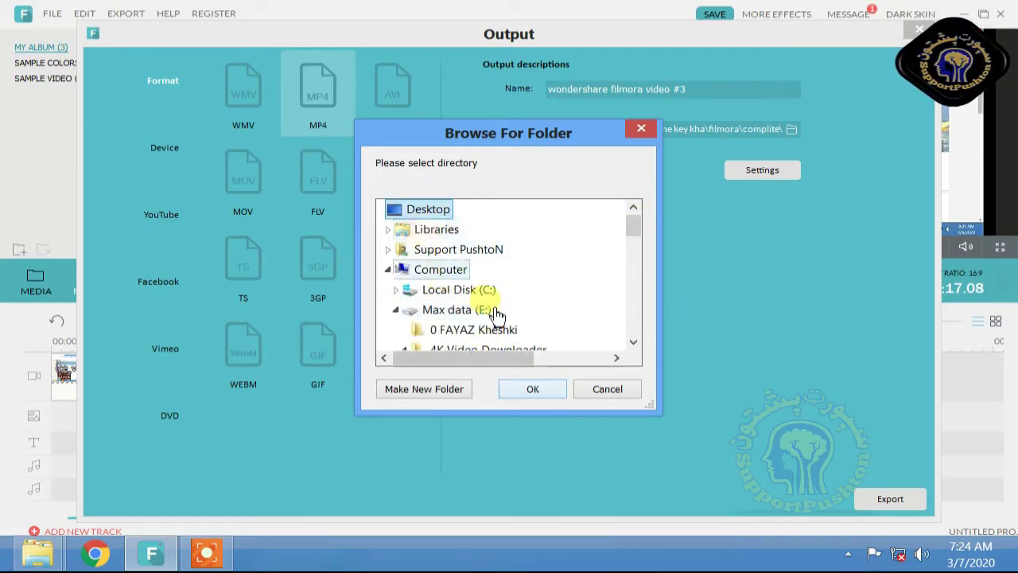
click(538, 386)
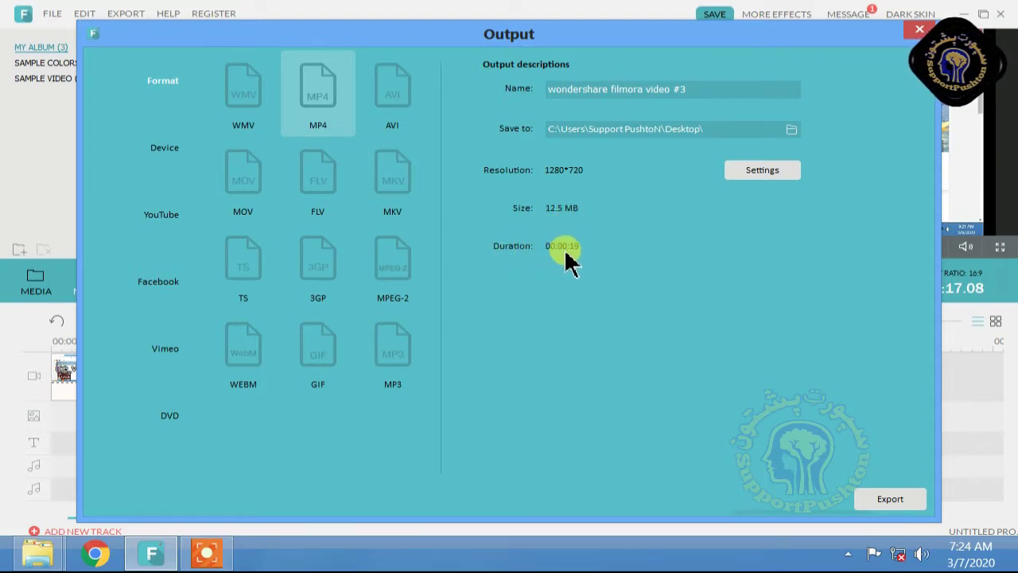
- Apply the Best, Better and Good quality presets to the MP4 export one after another to compare the estimated file sizes
click(786, 171)
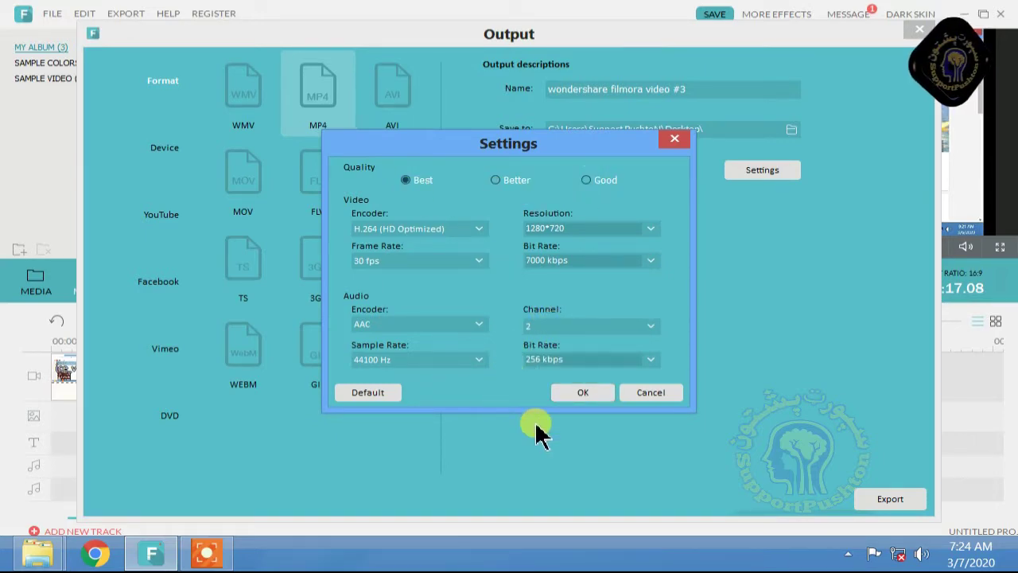
click(574, 394)
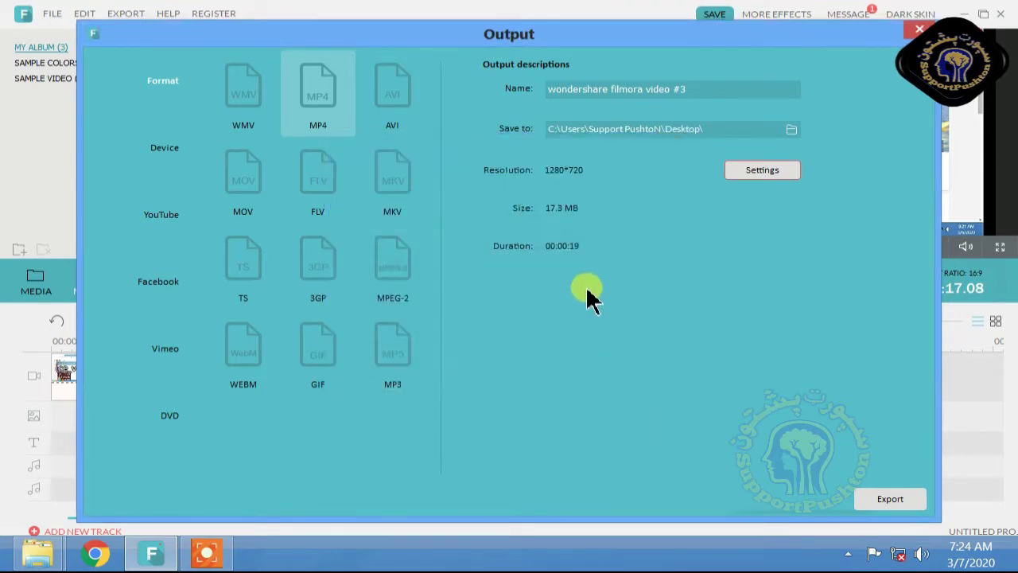
click(760, 173)
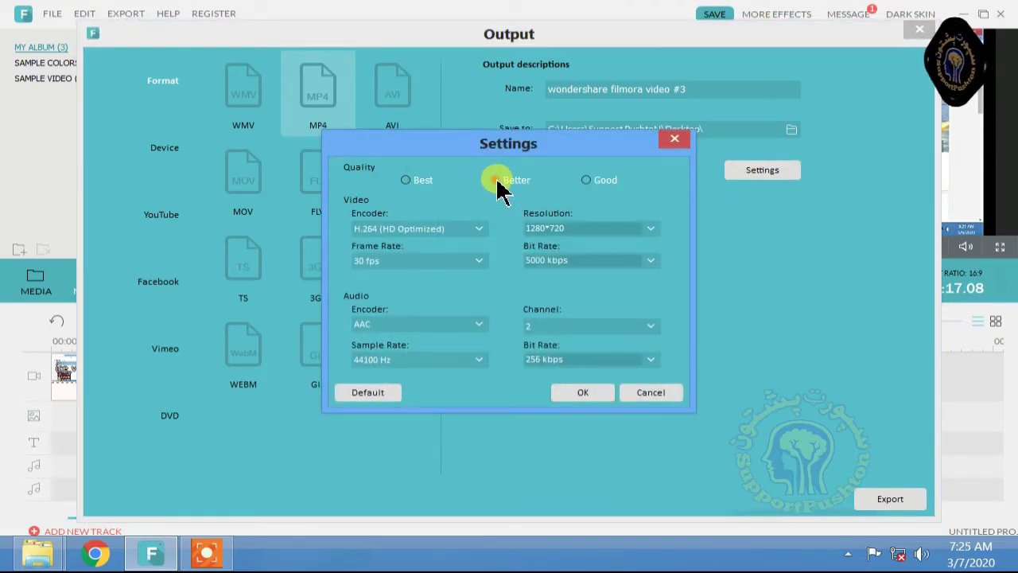
click(582, 391)
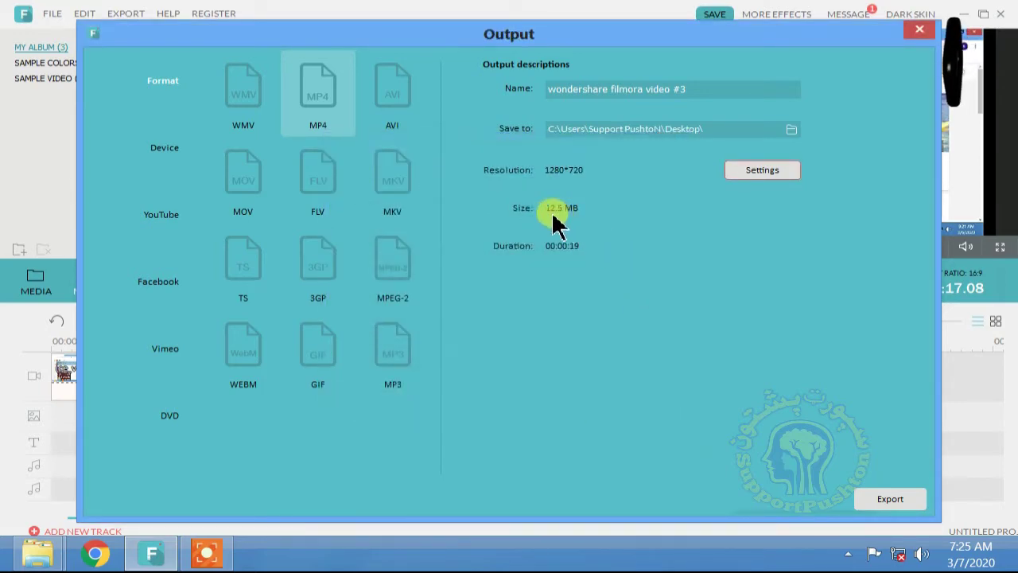
click(762, 172)
click(601, 183)
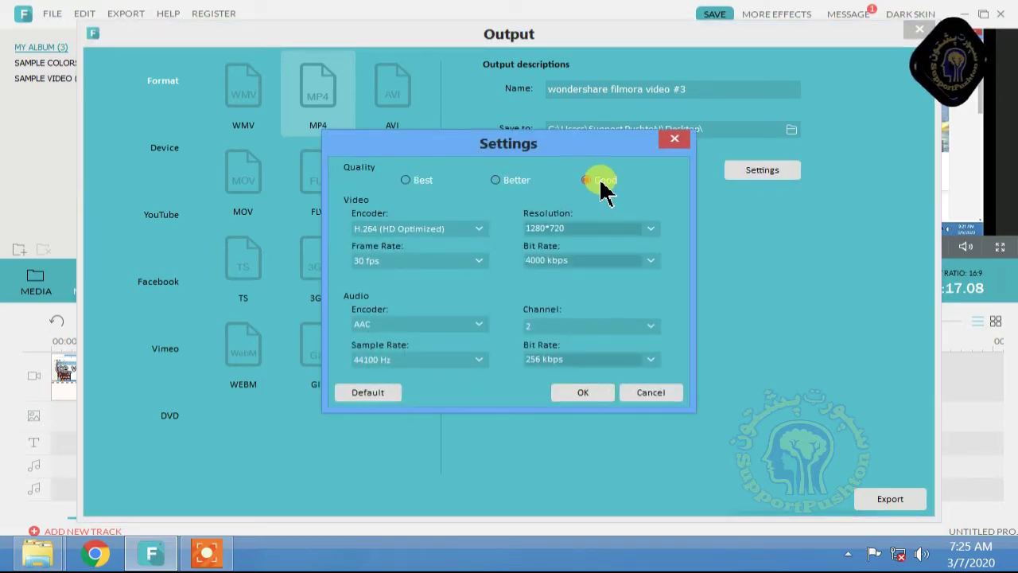
click(587, 395)
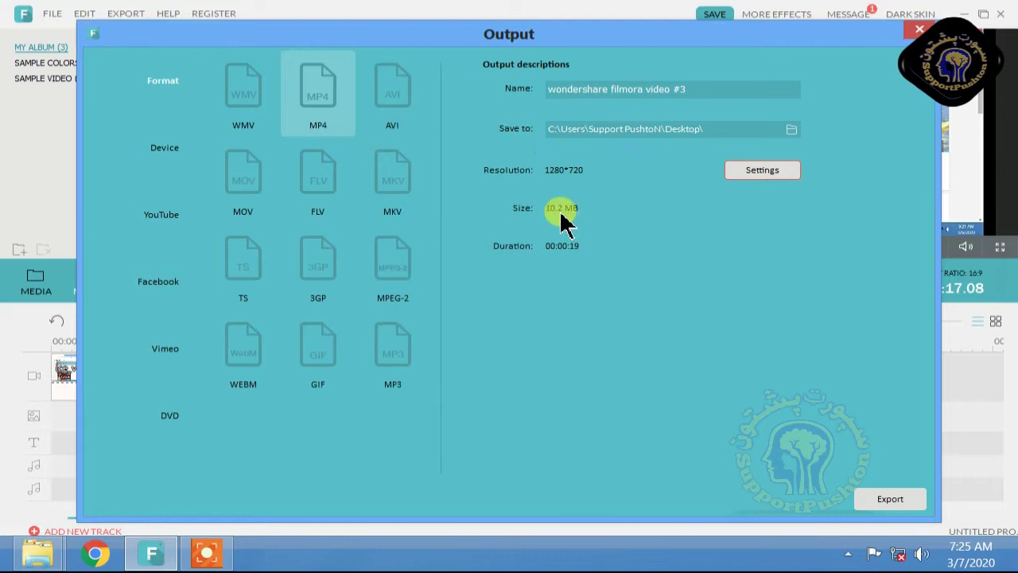
- Review the available resolutions in the MP4 export settings and set the quality to Better
click(766, 174)
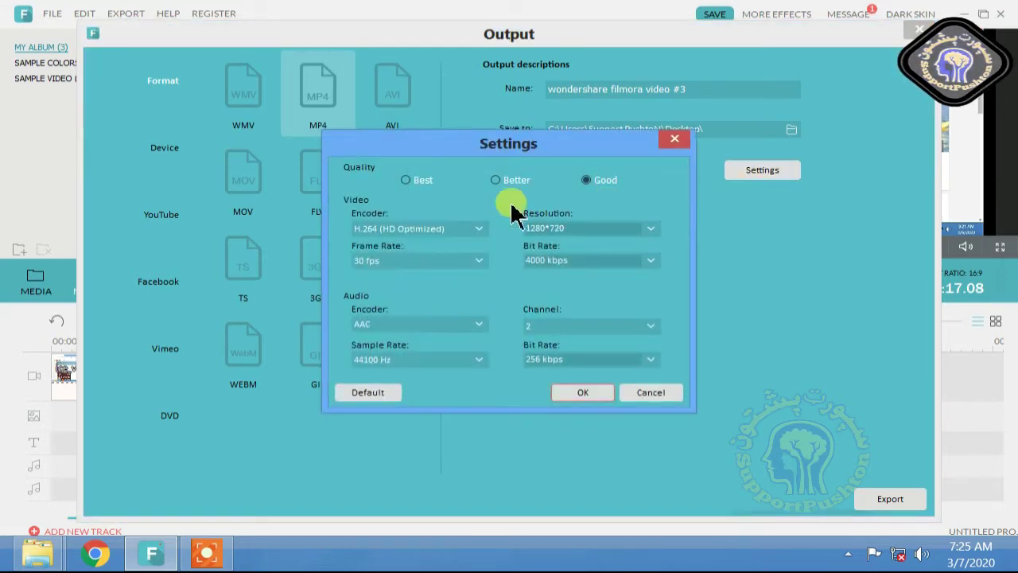
click(651, 229)
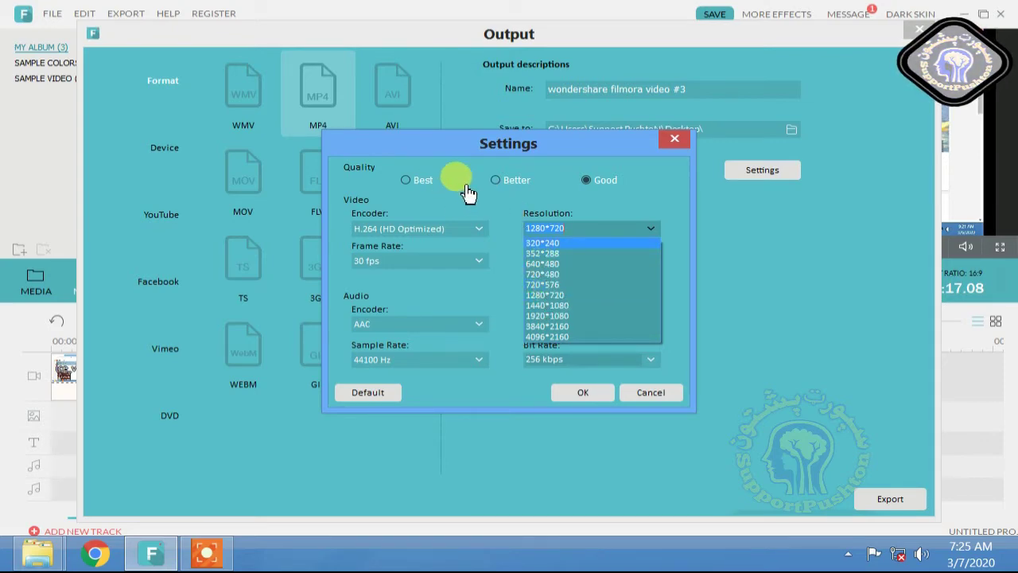
click(510, 181)
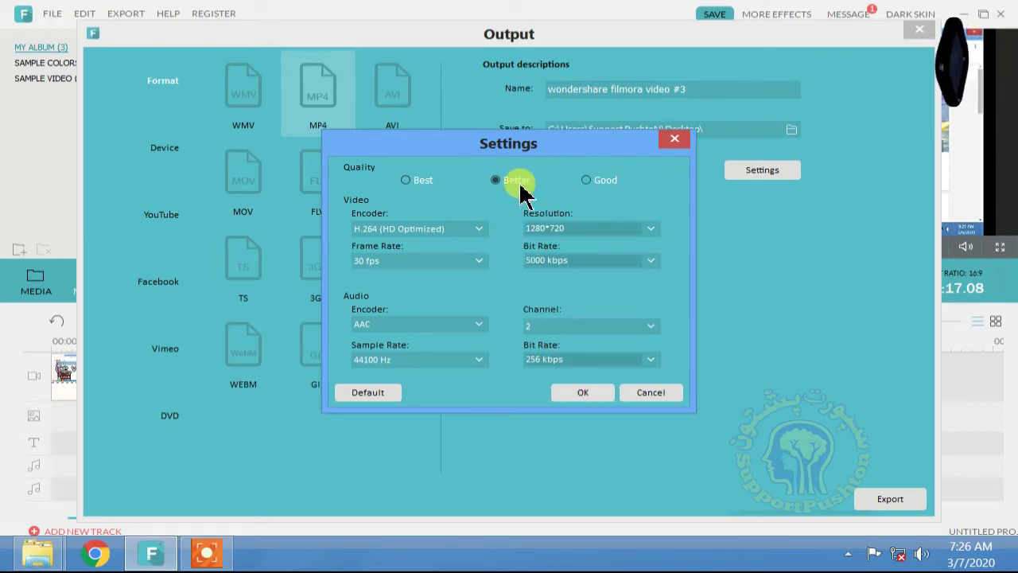
click(583, 395)
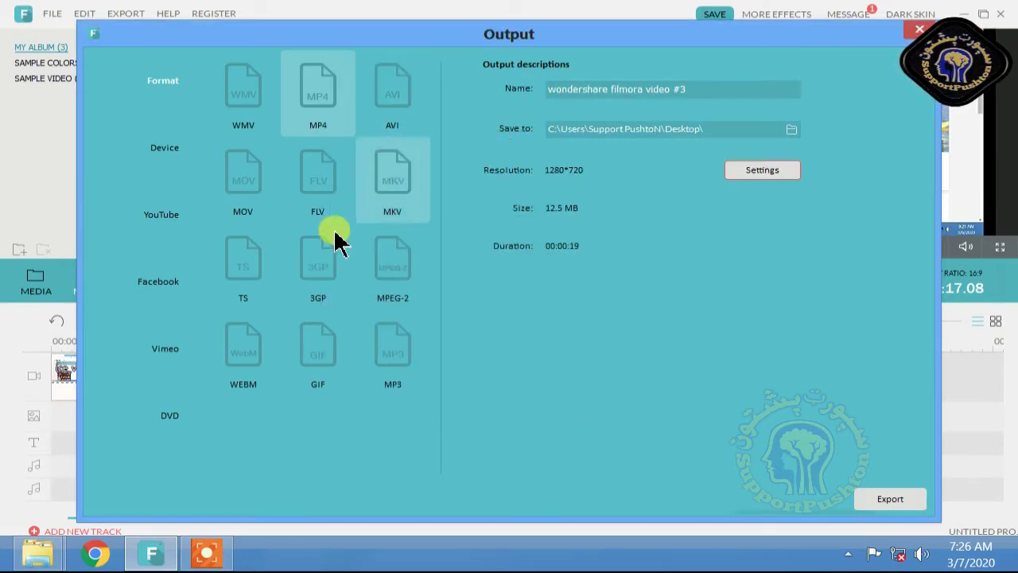
click(398, 338)
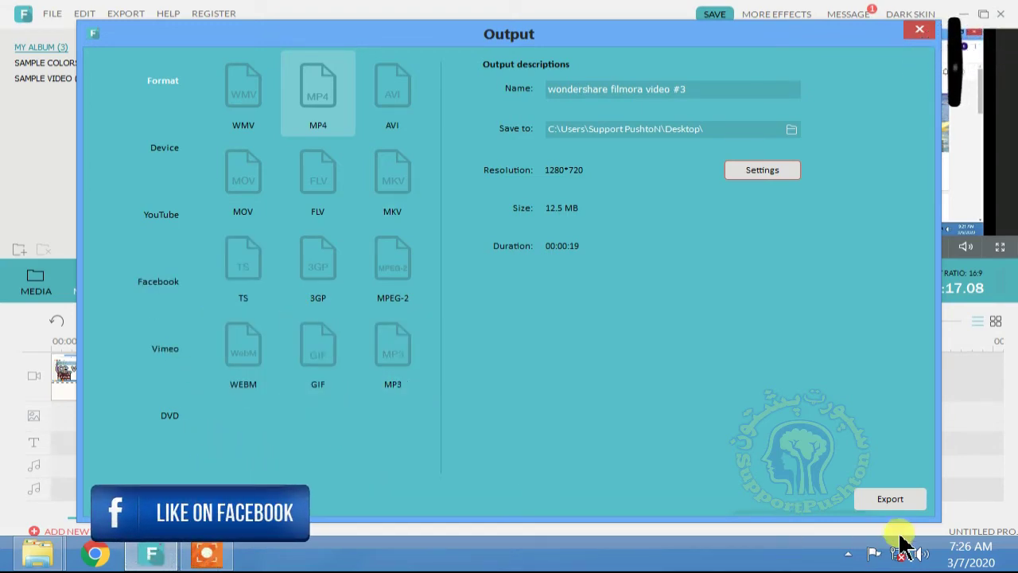
- Start exporting the MP4 video, cancel the running conversion and close the export options
click(903, 508)
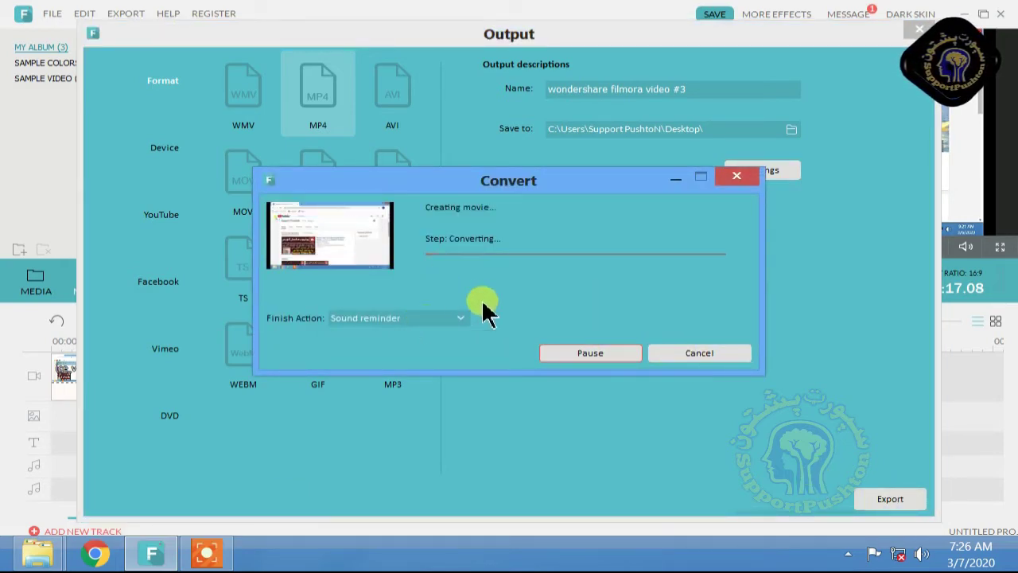
click(702, 354)
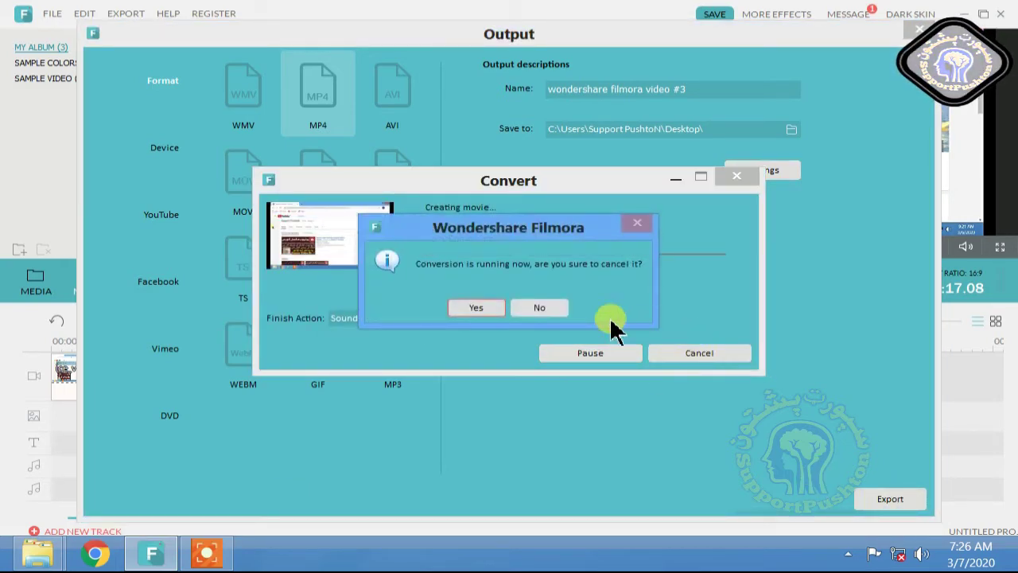
click(476, 306)
click(919, 30)
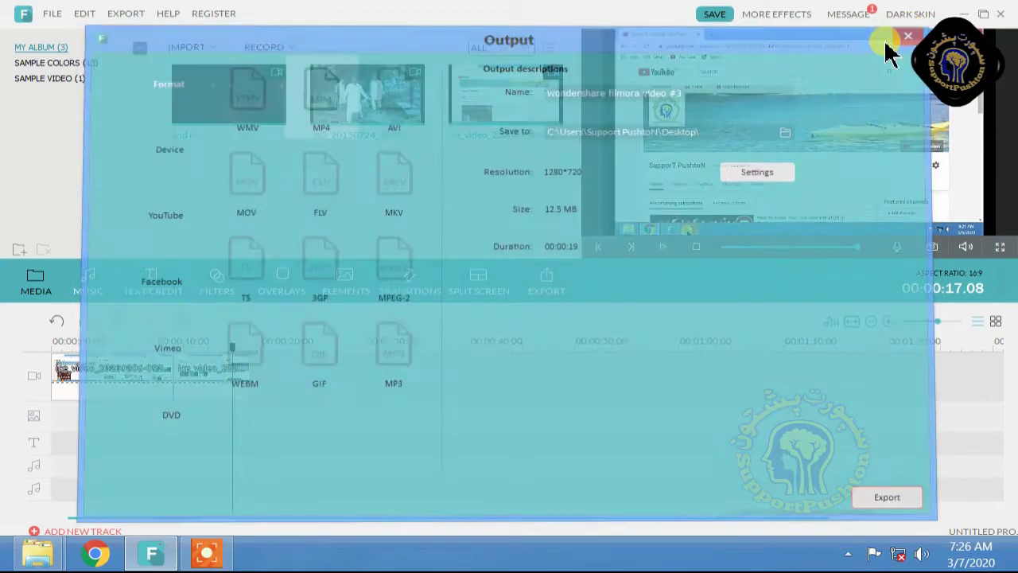
- Open the Export to Device options and look through the Format, Device, YouTube, Facebook, Vimeo and DVD output categories
click(134, 16)
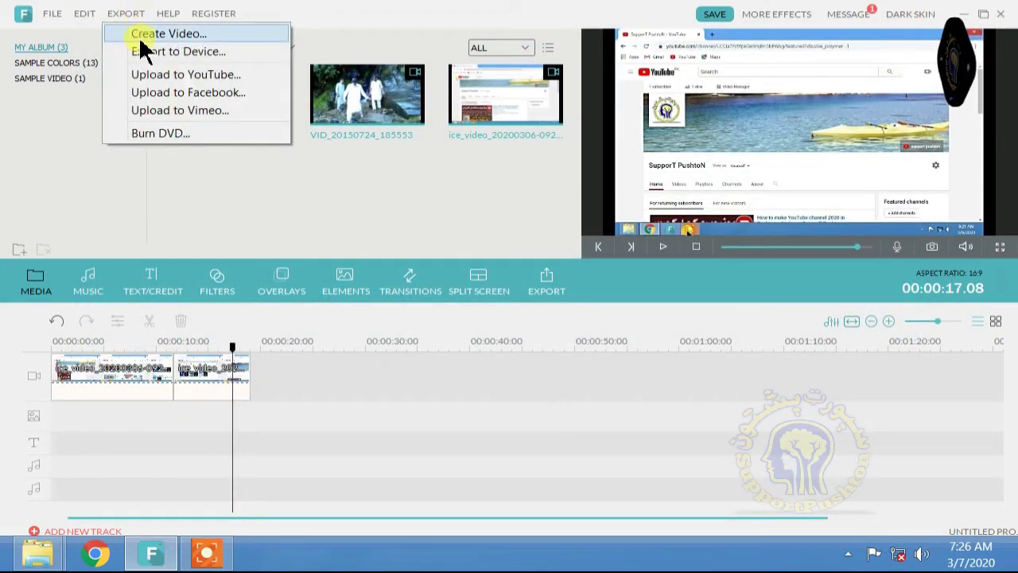
click(153, 51)
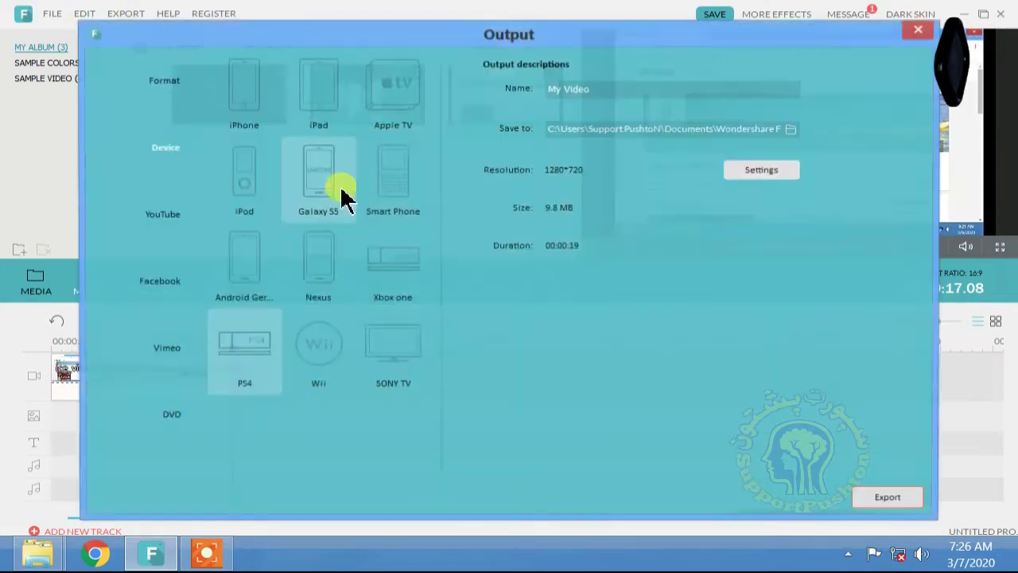
click(171, 82)
click(168, 155)
click(168, 225)
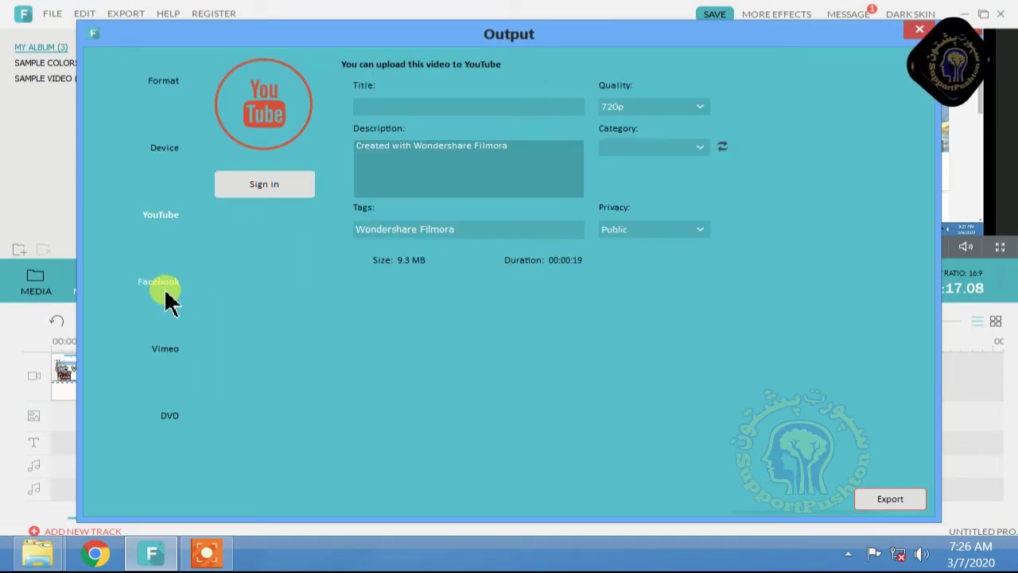
click(165, 291)
click(168, 355)
click(168, 410)
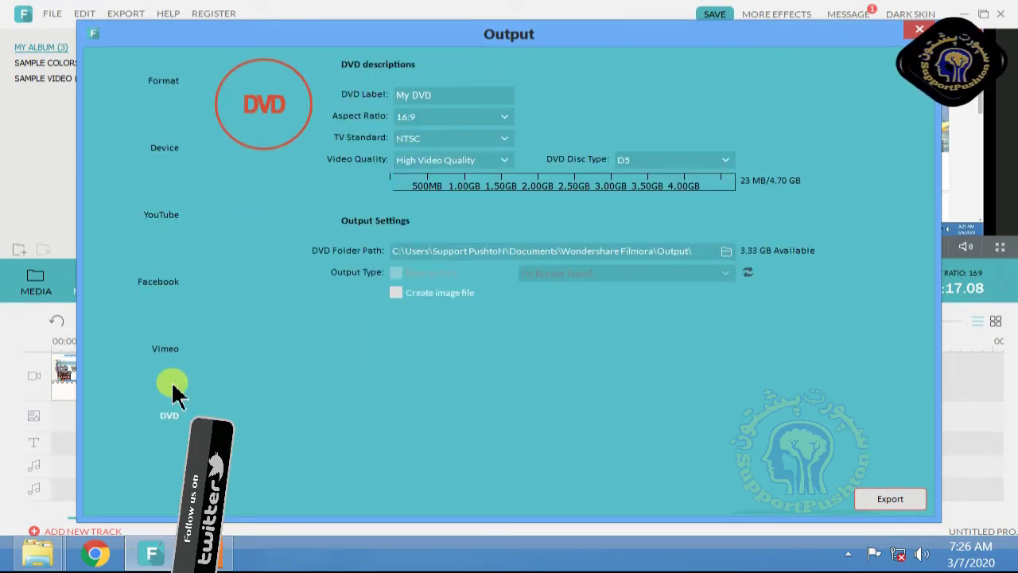
- Examine the title, description and sign-in options for YouTube and Facebook uploads, and close the export options
click(163, 220)
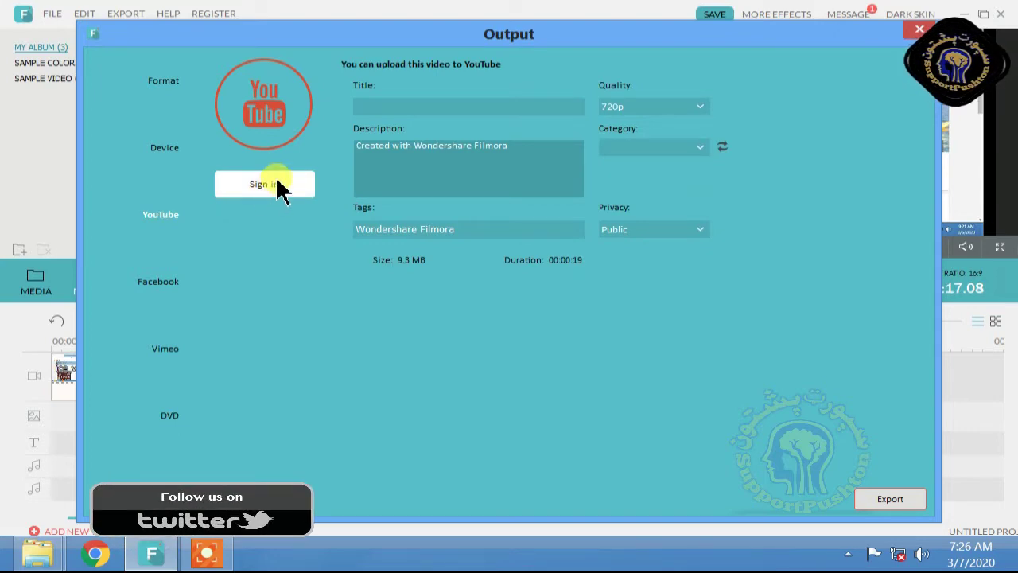
click(557, 149)
drag(335, 147, 385, 193)
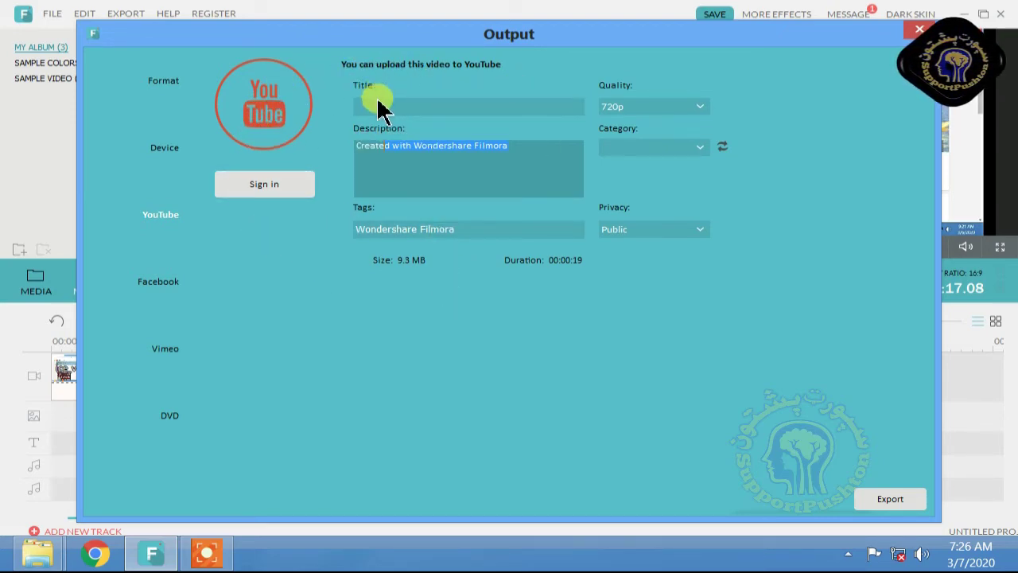
click(159, 296)
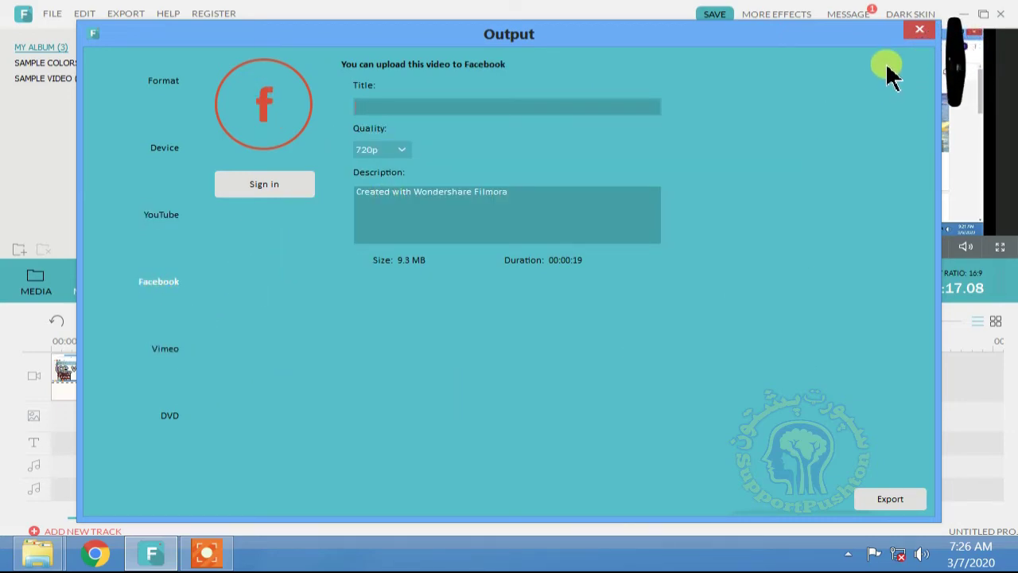
click(920, 32)
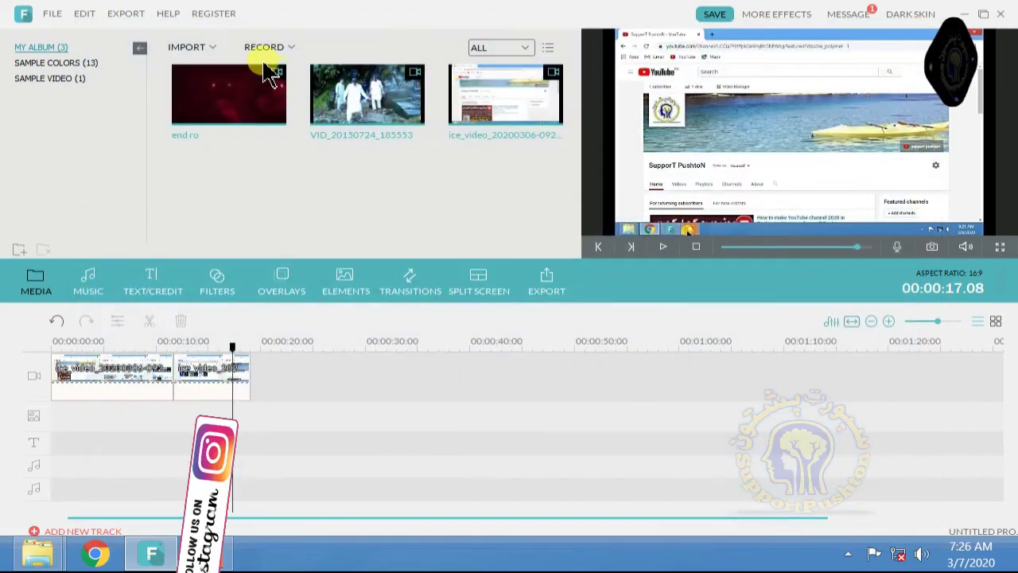
- View the export options opened by the Upload to YouTube command and close them
click(127, 14)
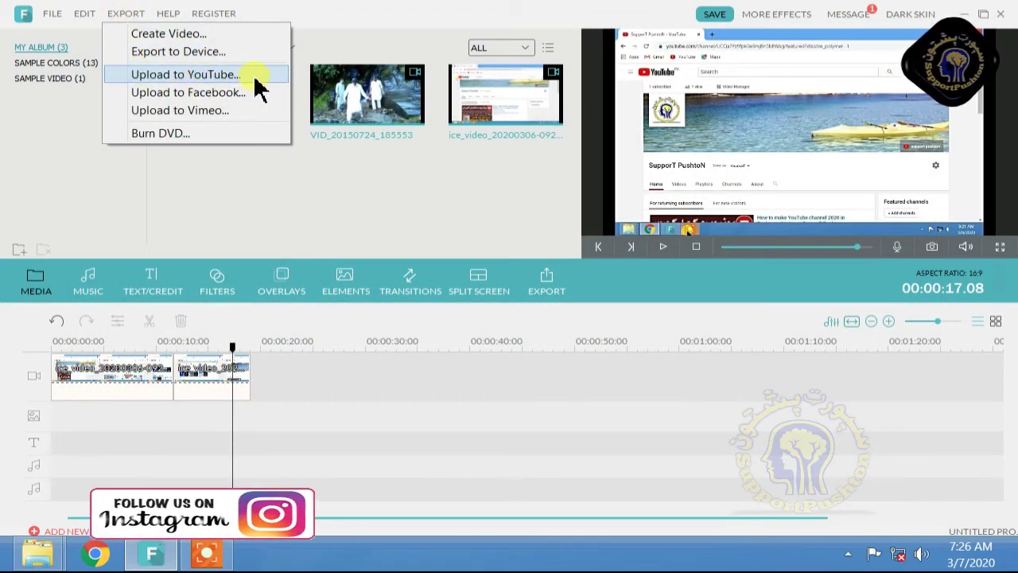
click(162, 78)
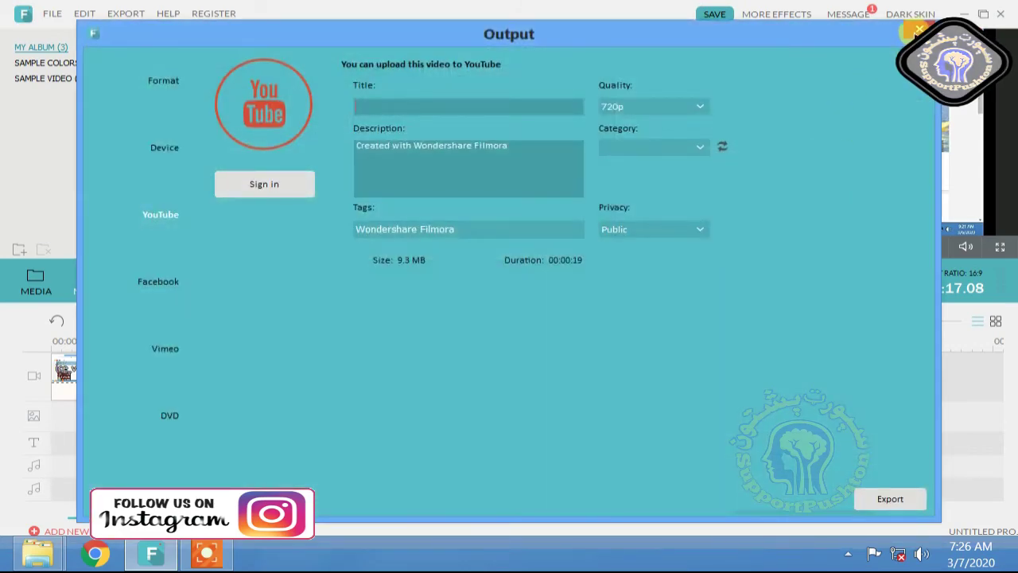
click(918, 32)
- Enable Create image file in the Burn DVD options, keeping the Output folder as the DVD path, and start the export
click(119, 14)
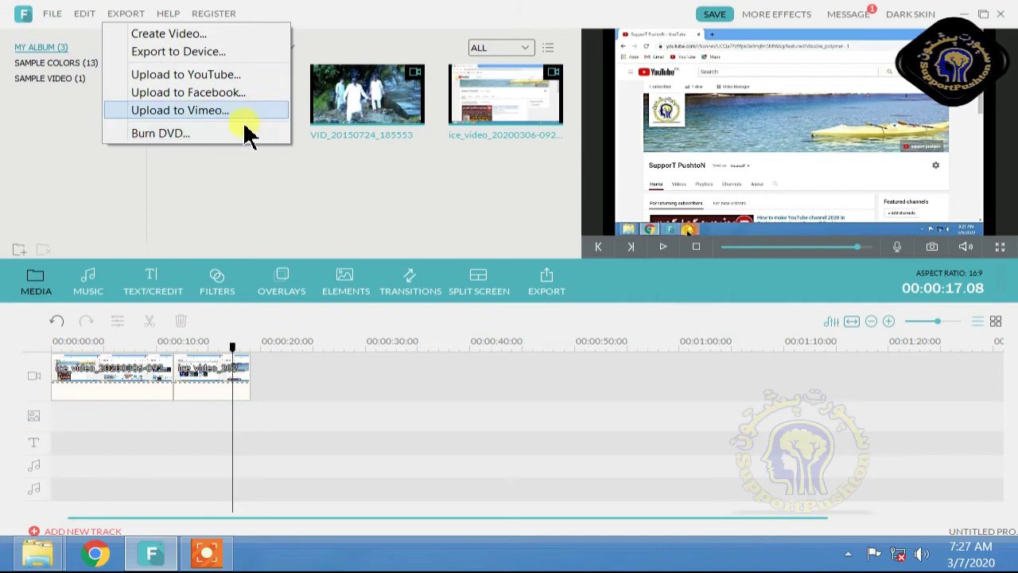
click(190, 137)
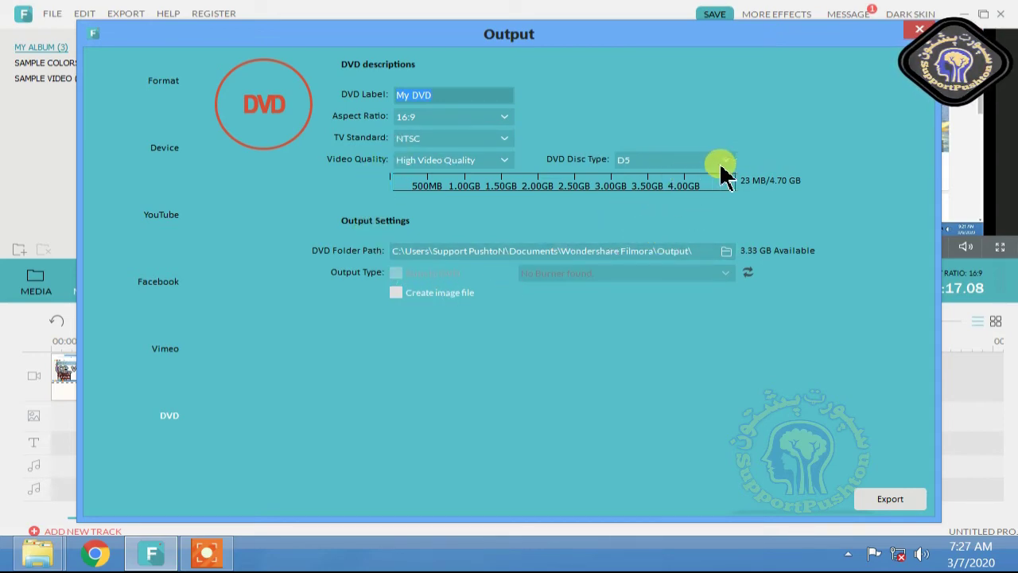
click(724, 249)
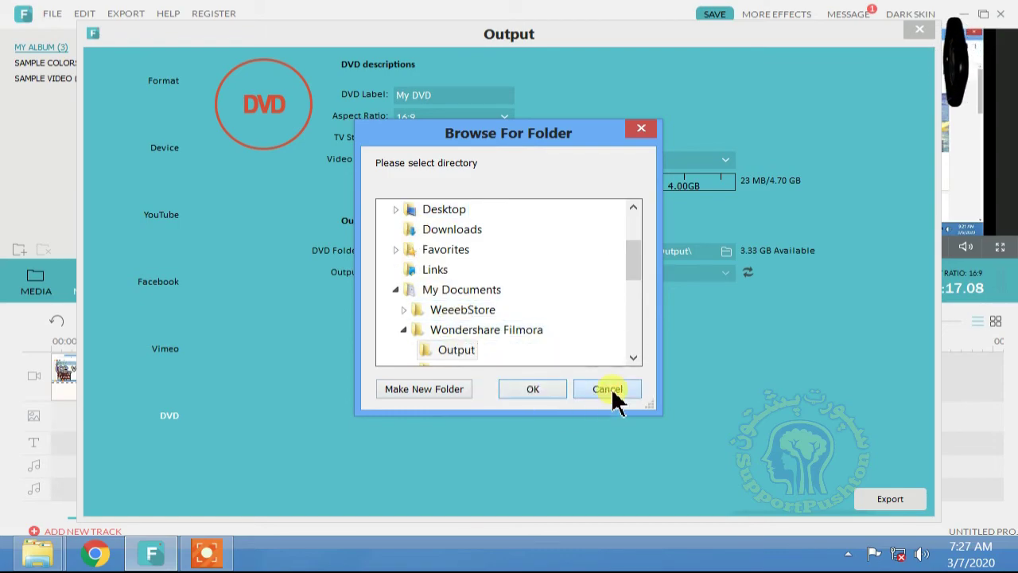
click(608, 389)
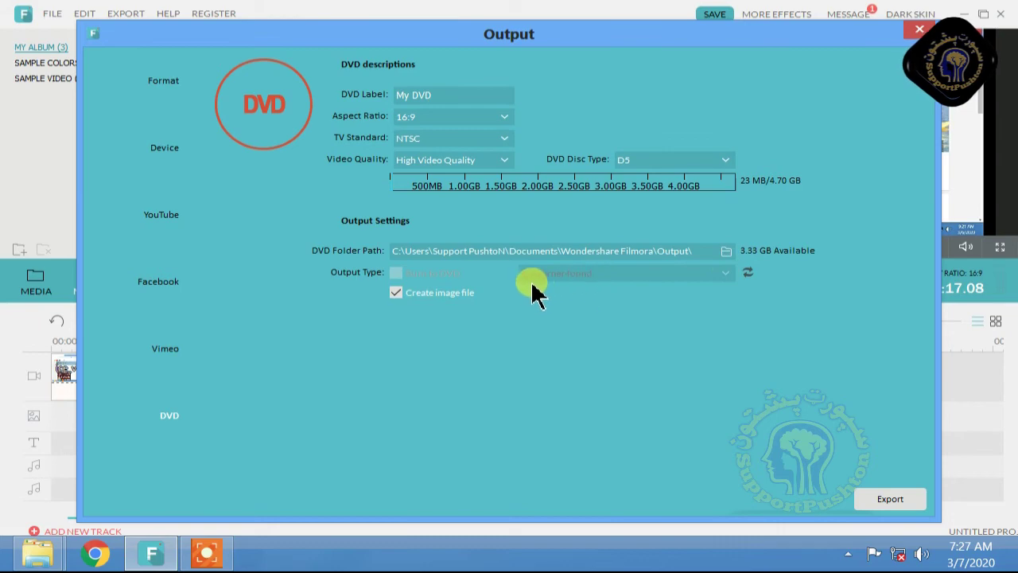
click(897, 507)
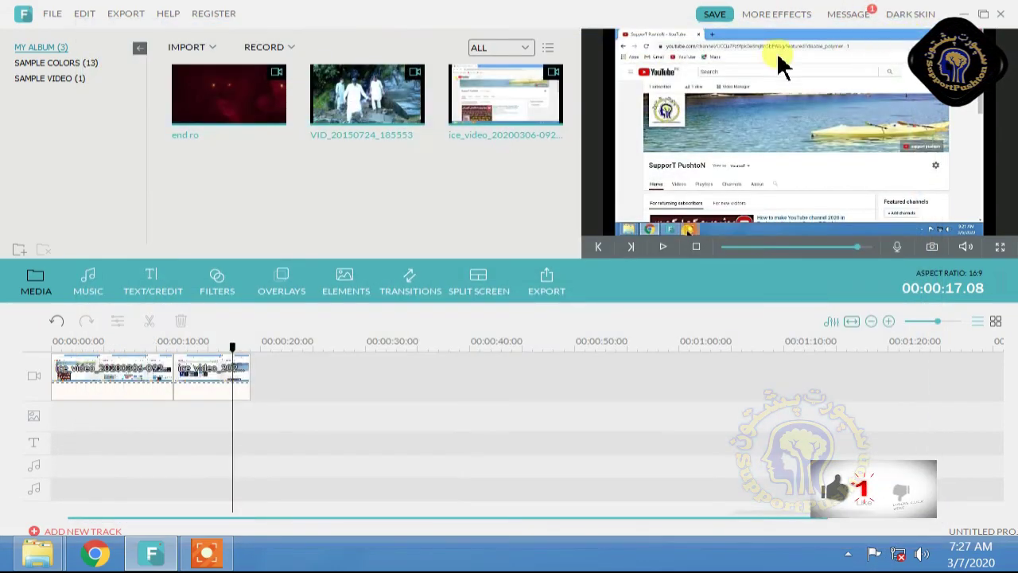